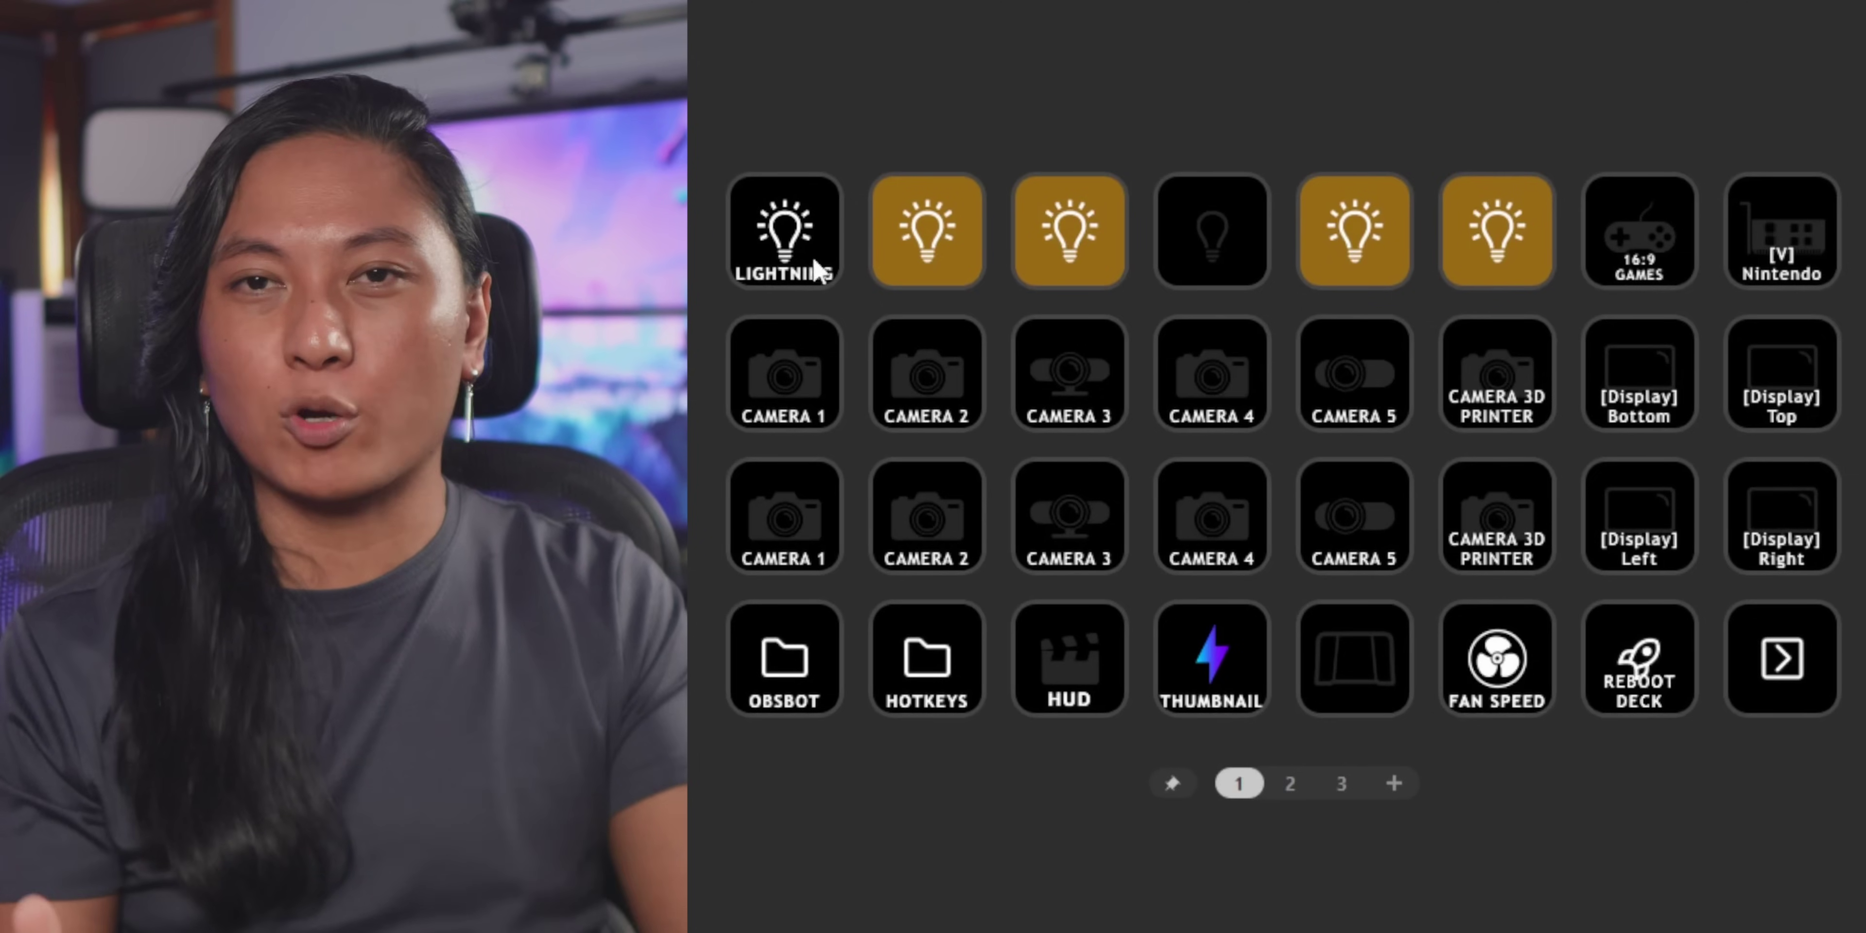
- Pin all six top-row bulb keys, starting with LIGHTNING, so they appear on every page
right_click(817, 270)
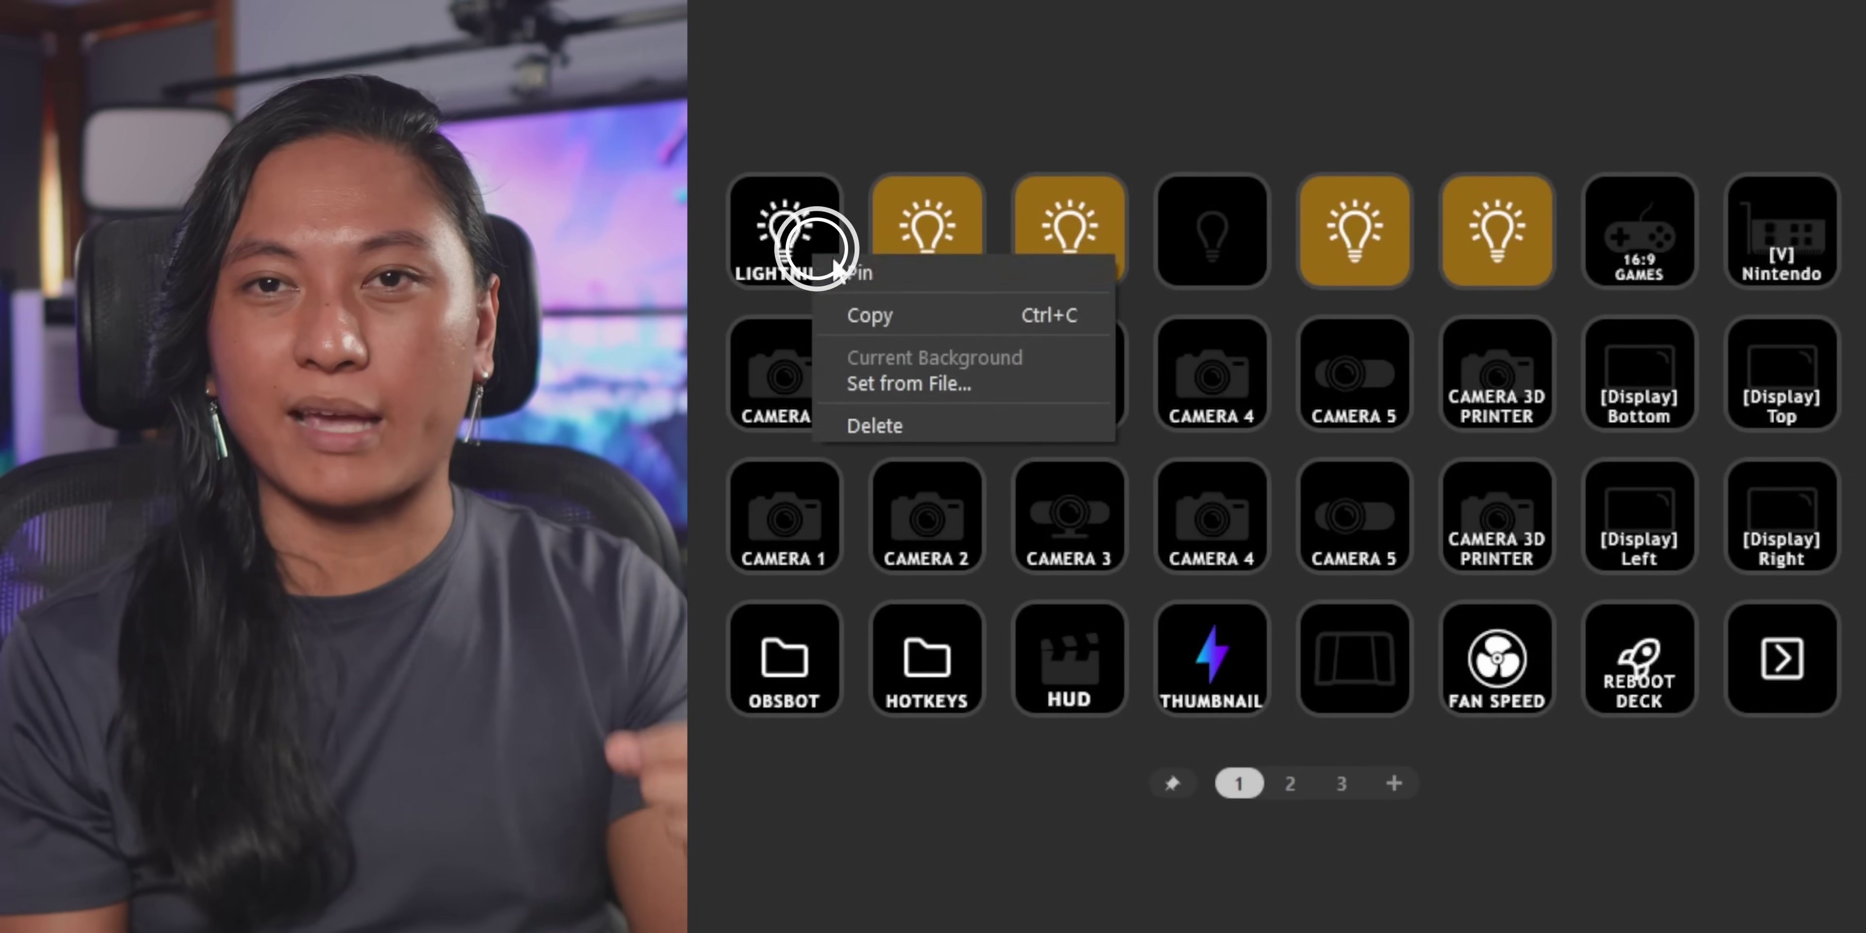
click(1027, 282)
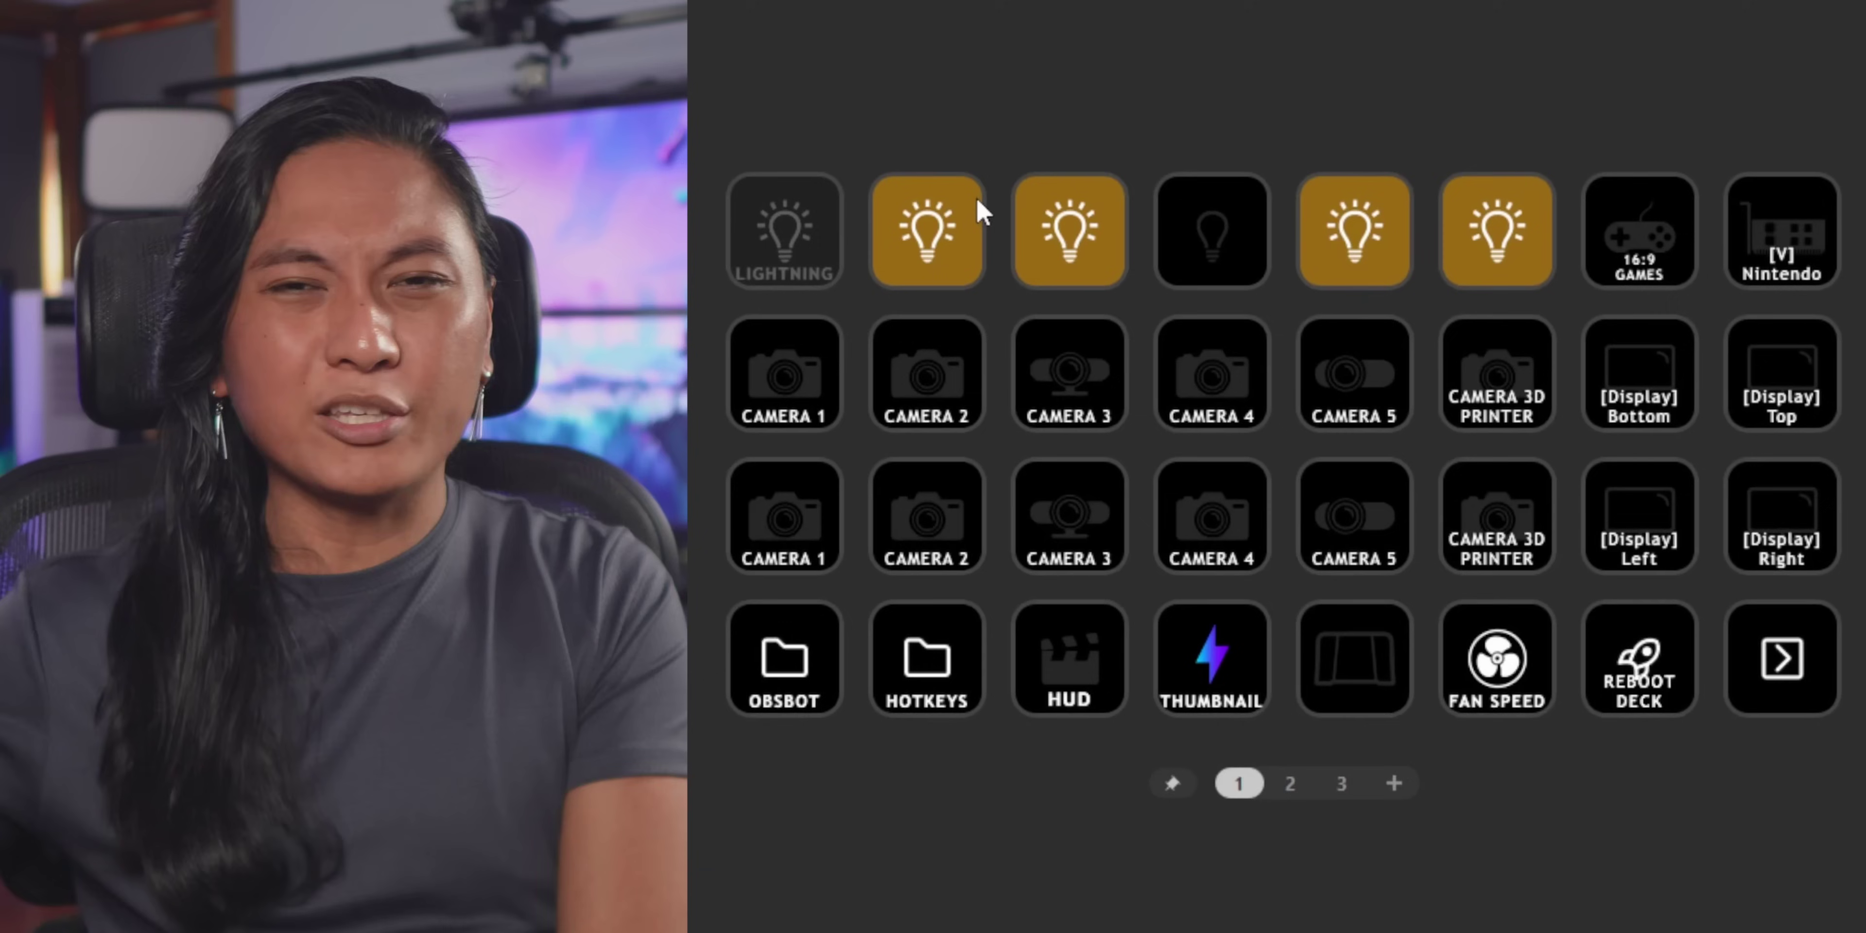
right_click(976, 197)
click(1029, 212)
right_click(1120, 215)
click(1189, 232)
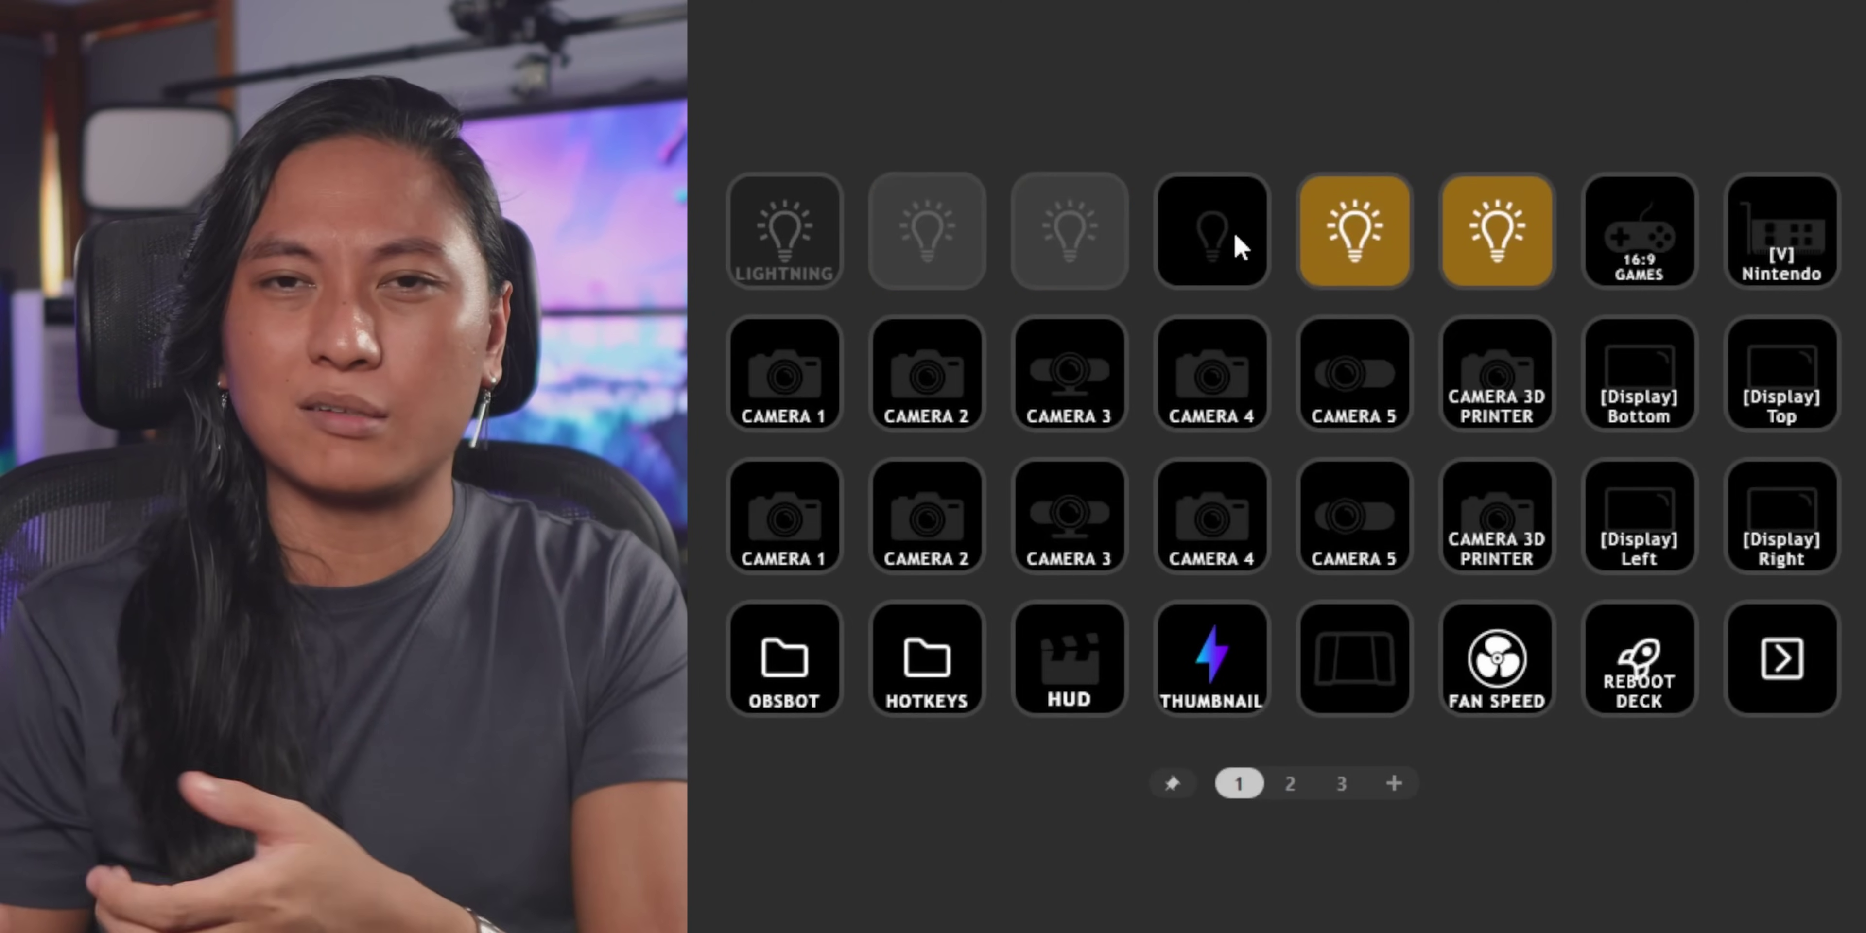
right_click(1236, 234)
click(1283, 249)
right_click(1369, 253)
click(1420, 271)
right_click(1516, 243)
click(1565, 260)
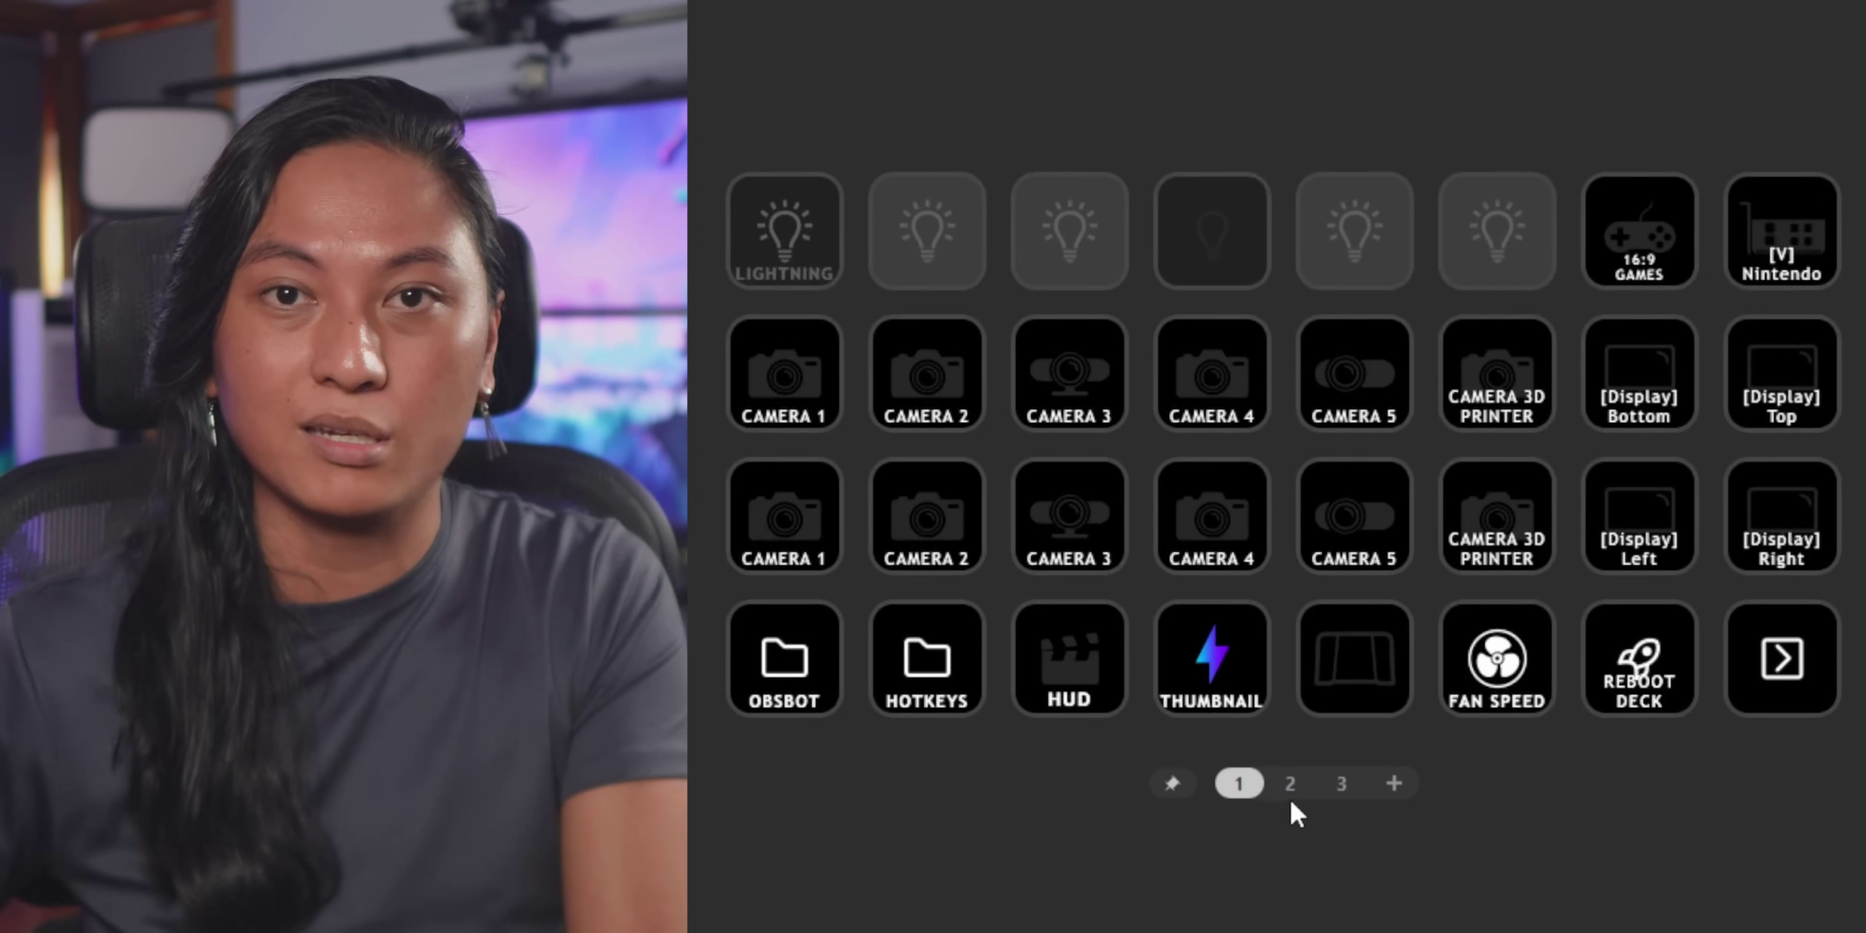
- Check the pinned keys across pages 1–3, then drop an Emote Chat action onto the second top-row key
click(1290, 796)
click(1338, 793)
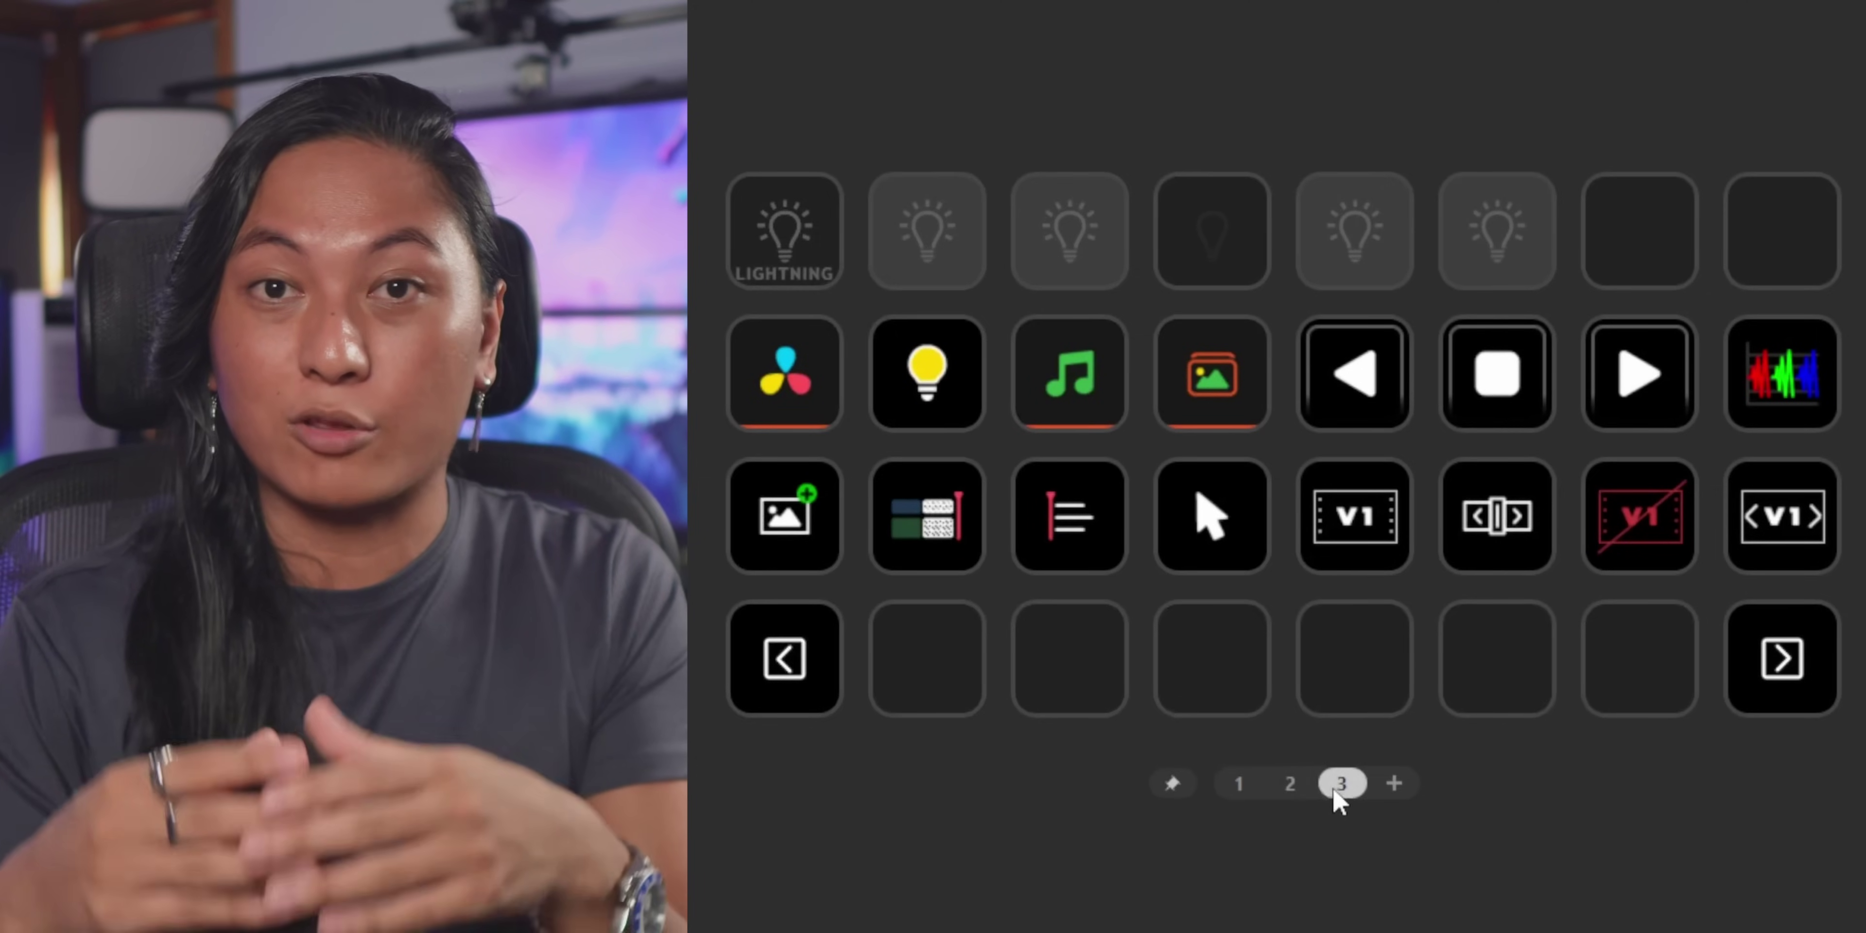
click(1290, 790)
click(1255, 795)
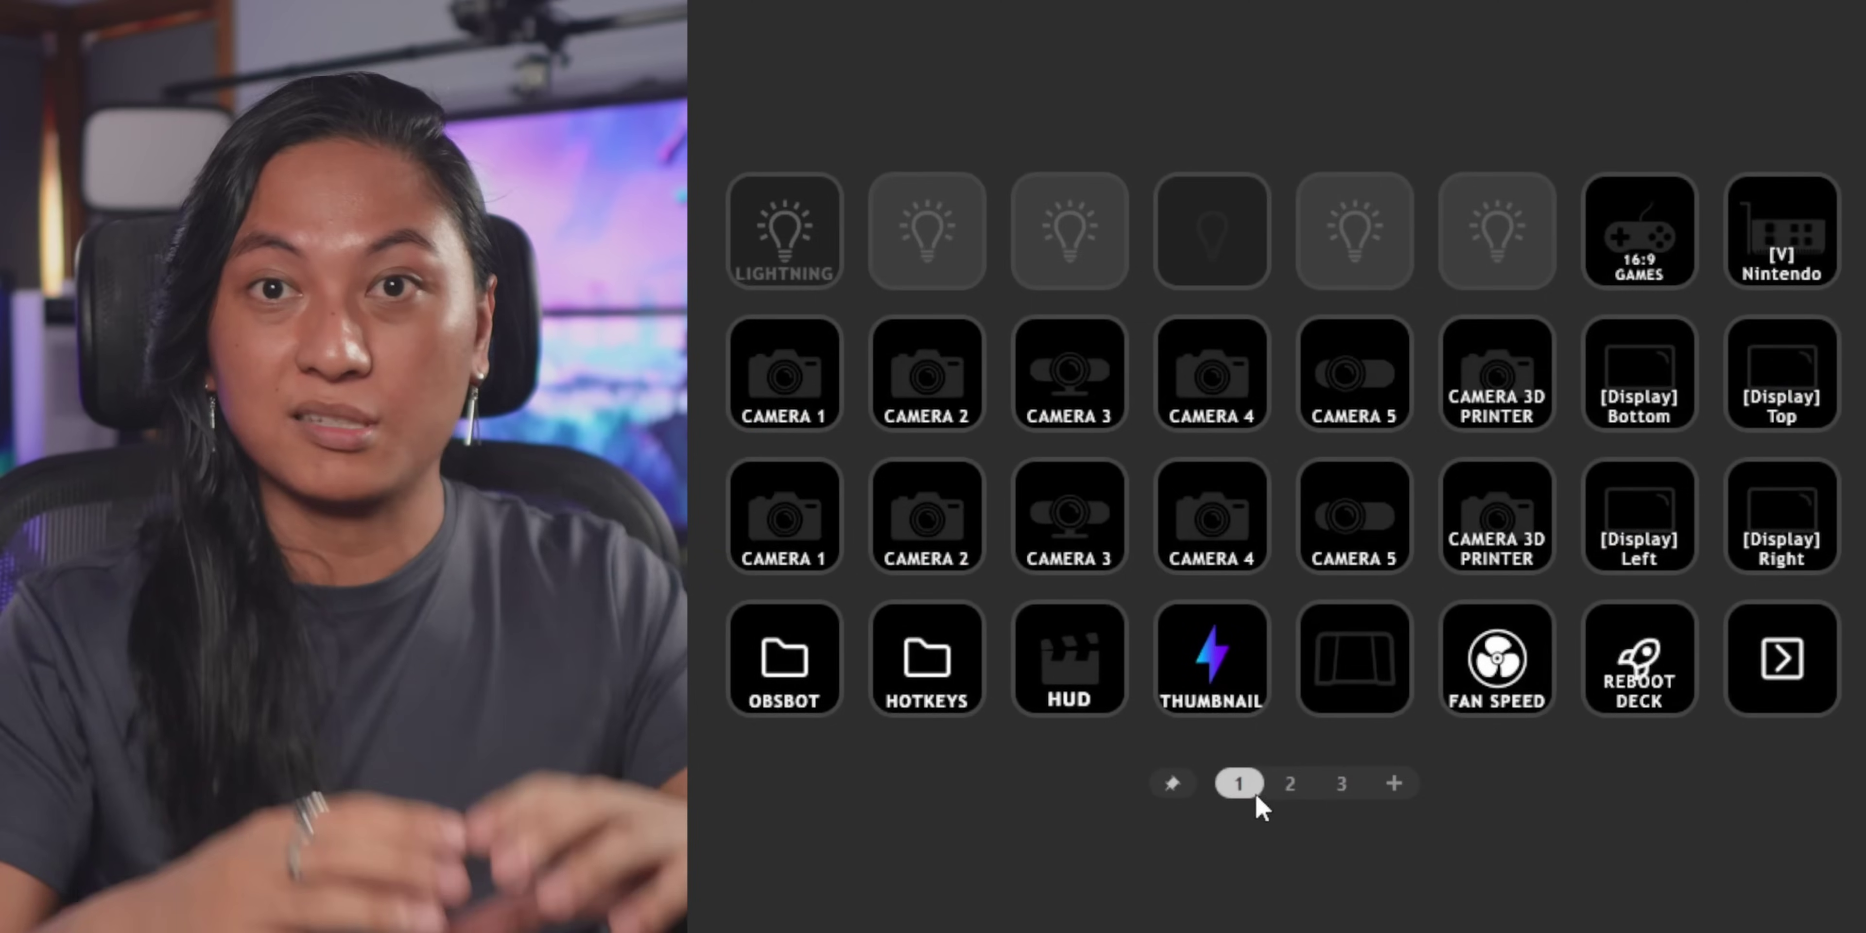
click(1289, 785)
click(1341, 783)
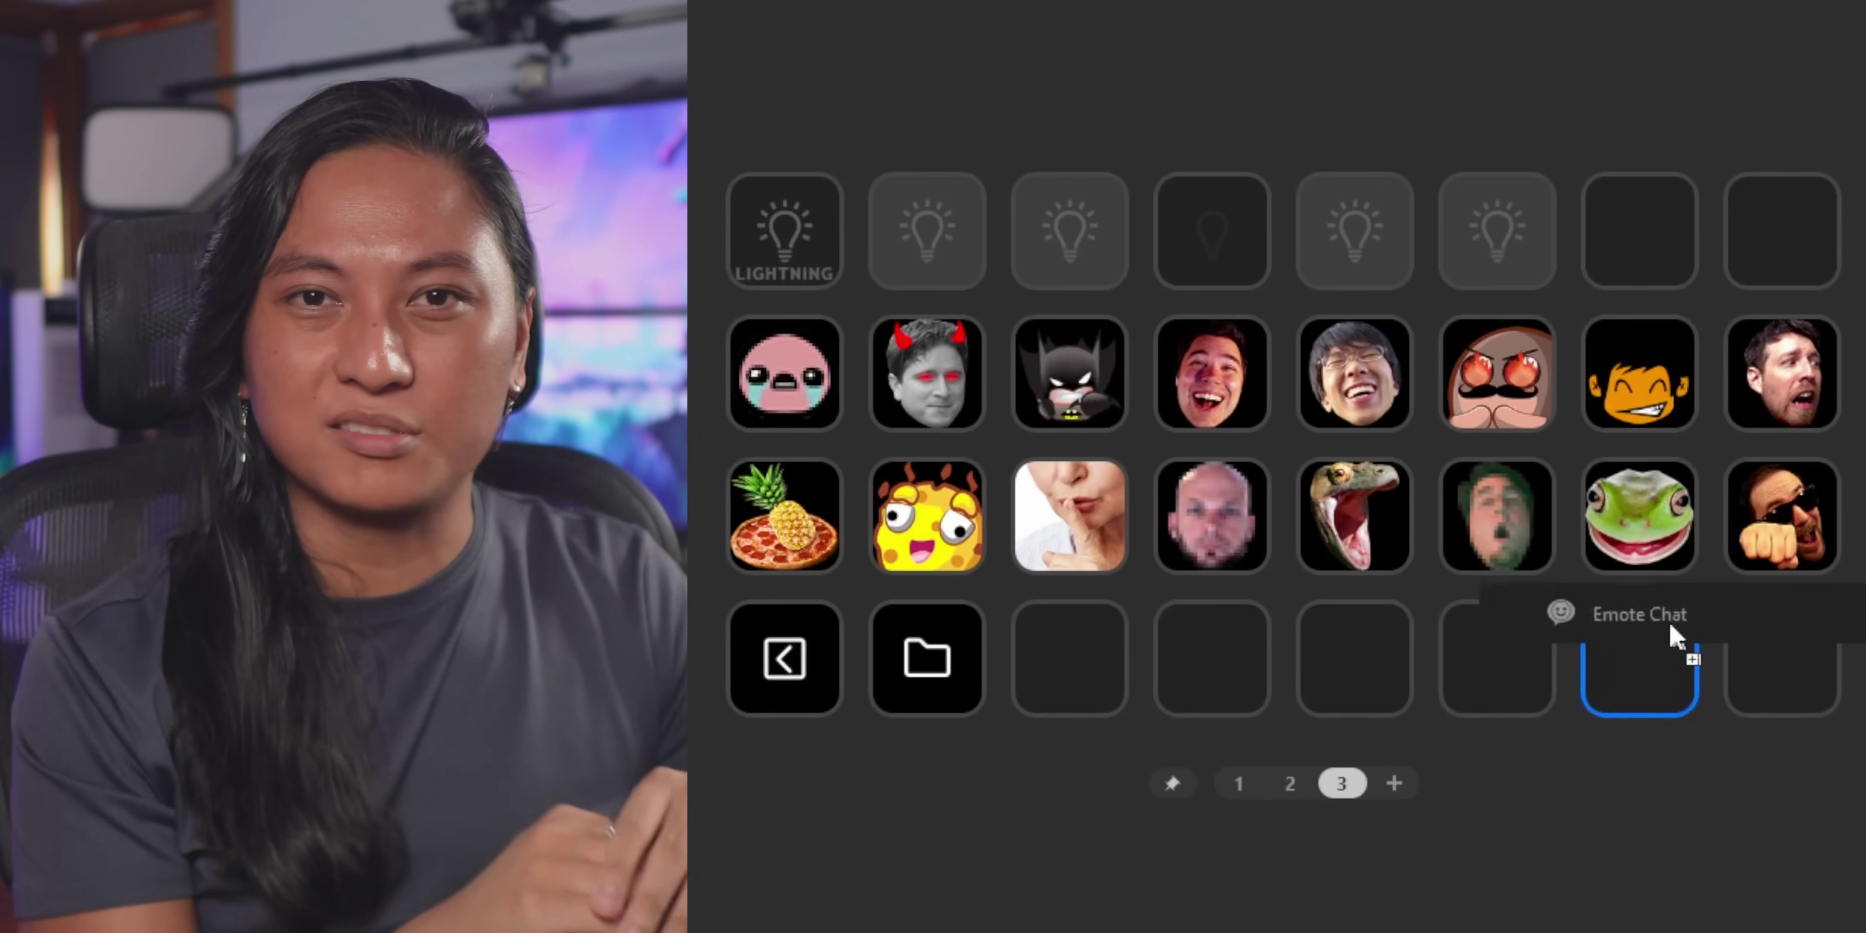
drag(1670, 637, 953, 284)
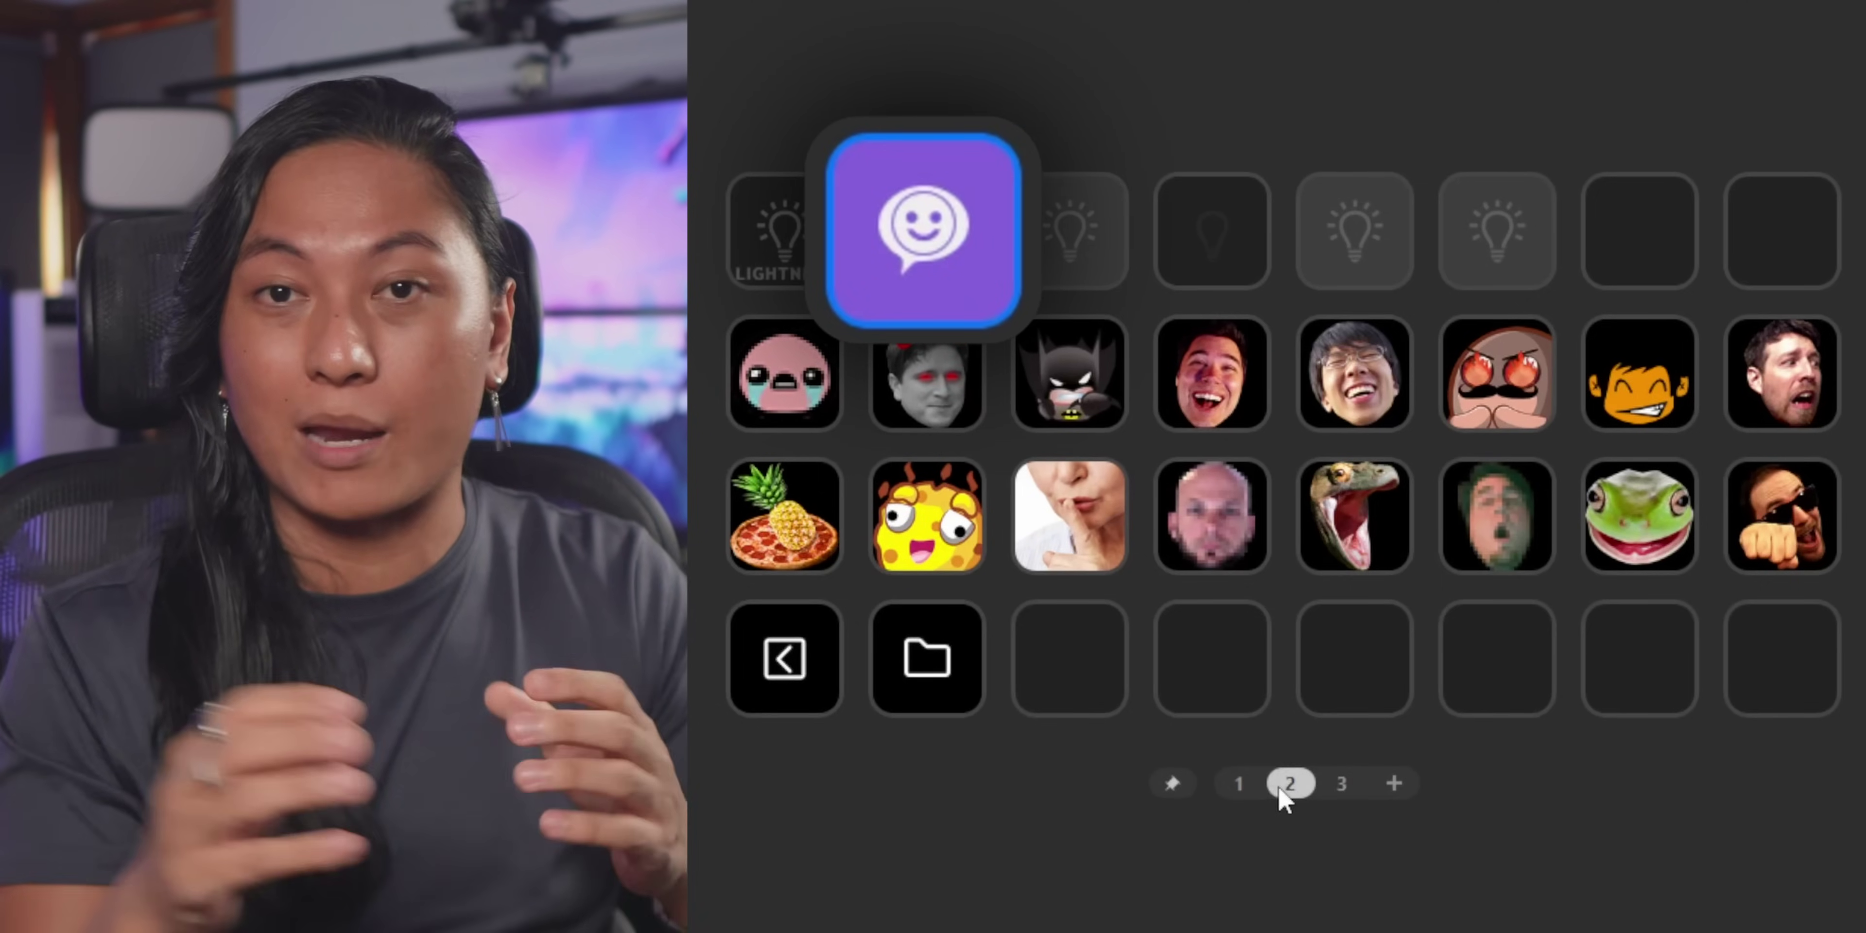
- Recheck pages 1–3, then delete the test Emote Chat key on page 3
click(1289, 784)
click(1239, 784)
click(1296, 792)
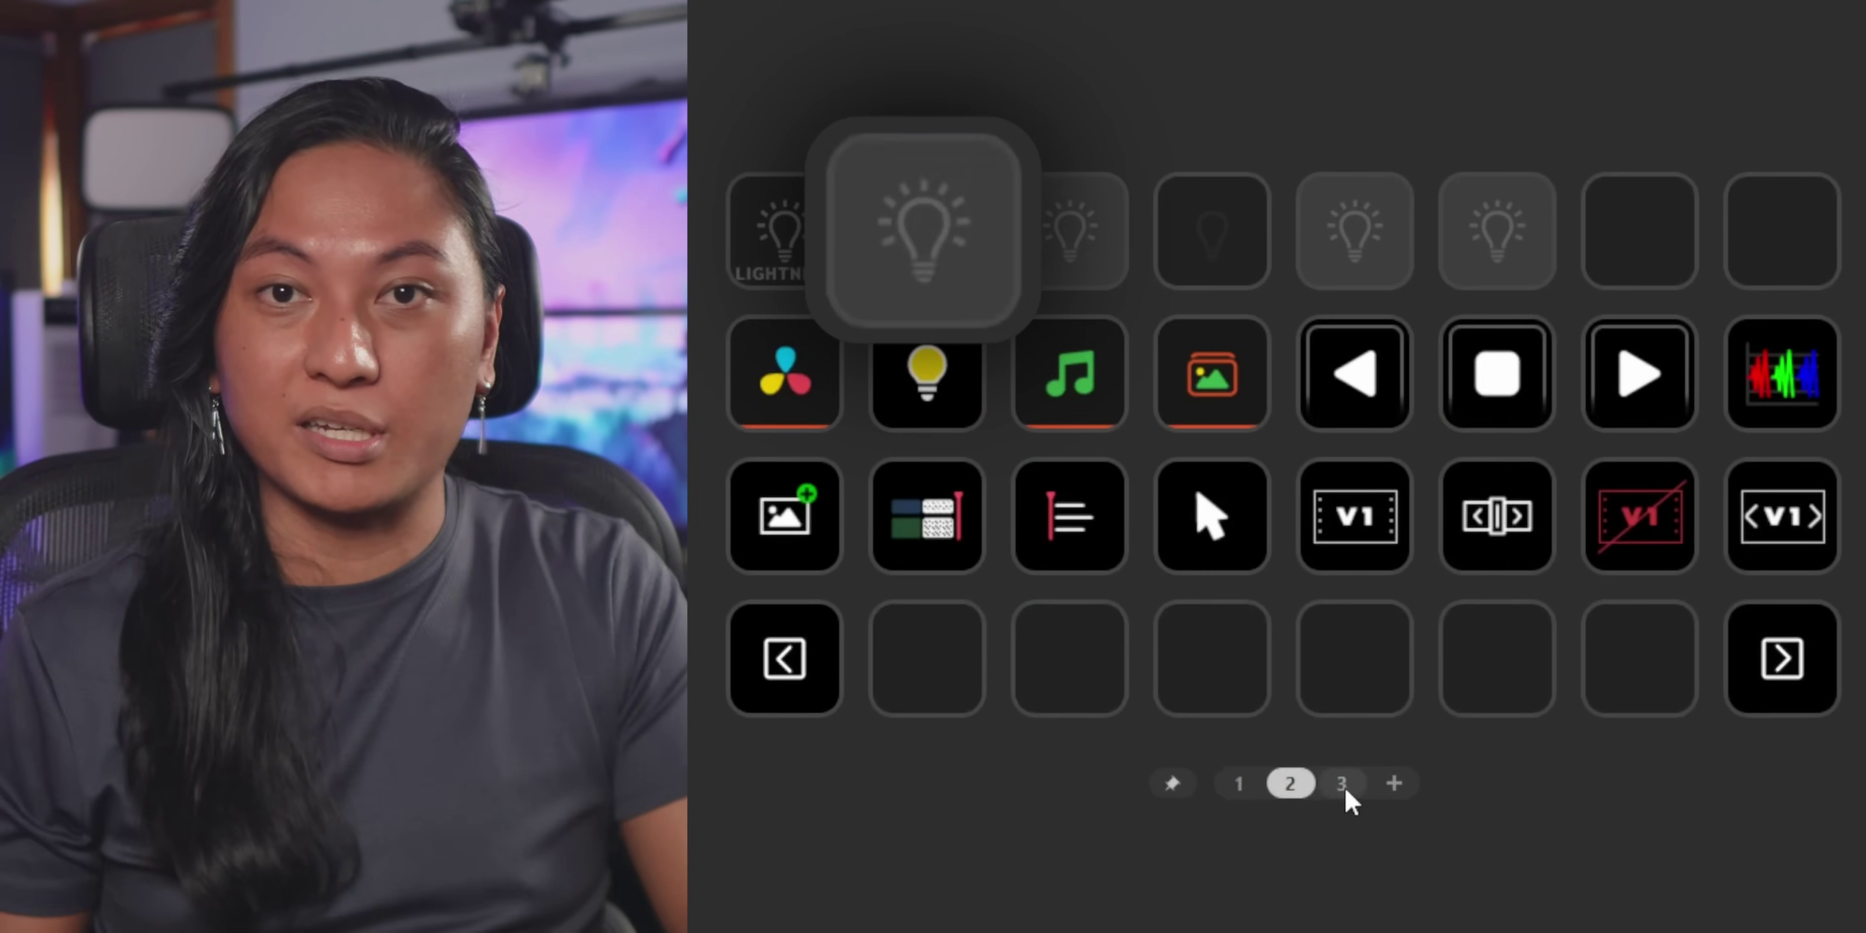
click(1344, 788)
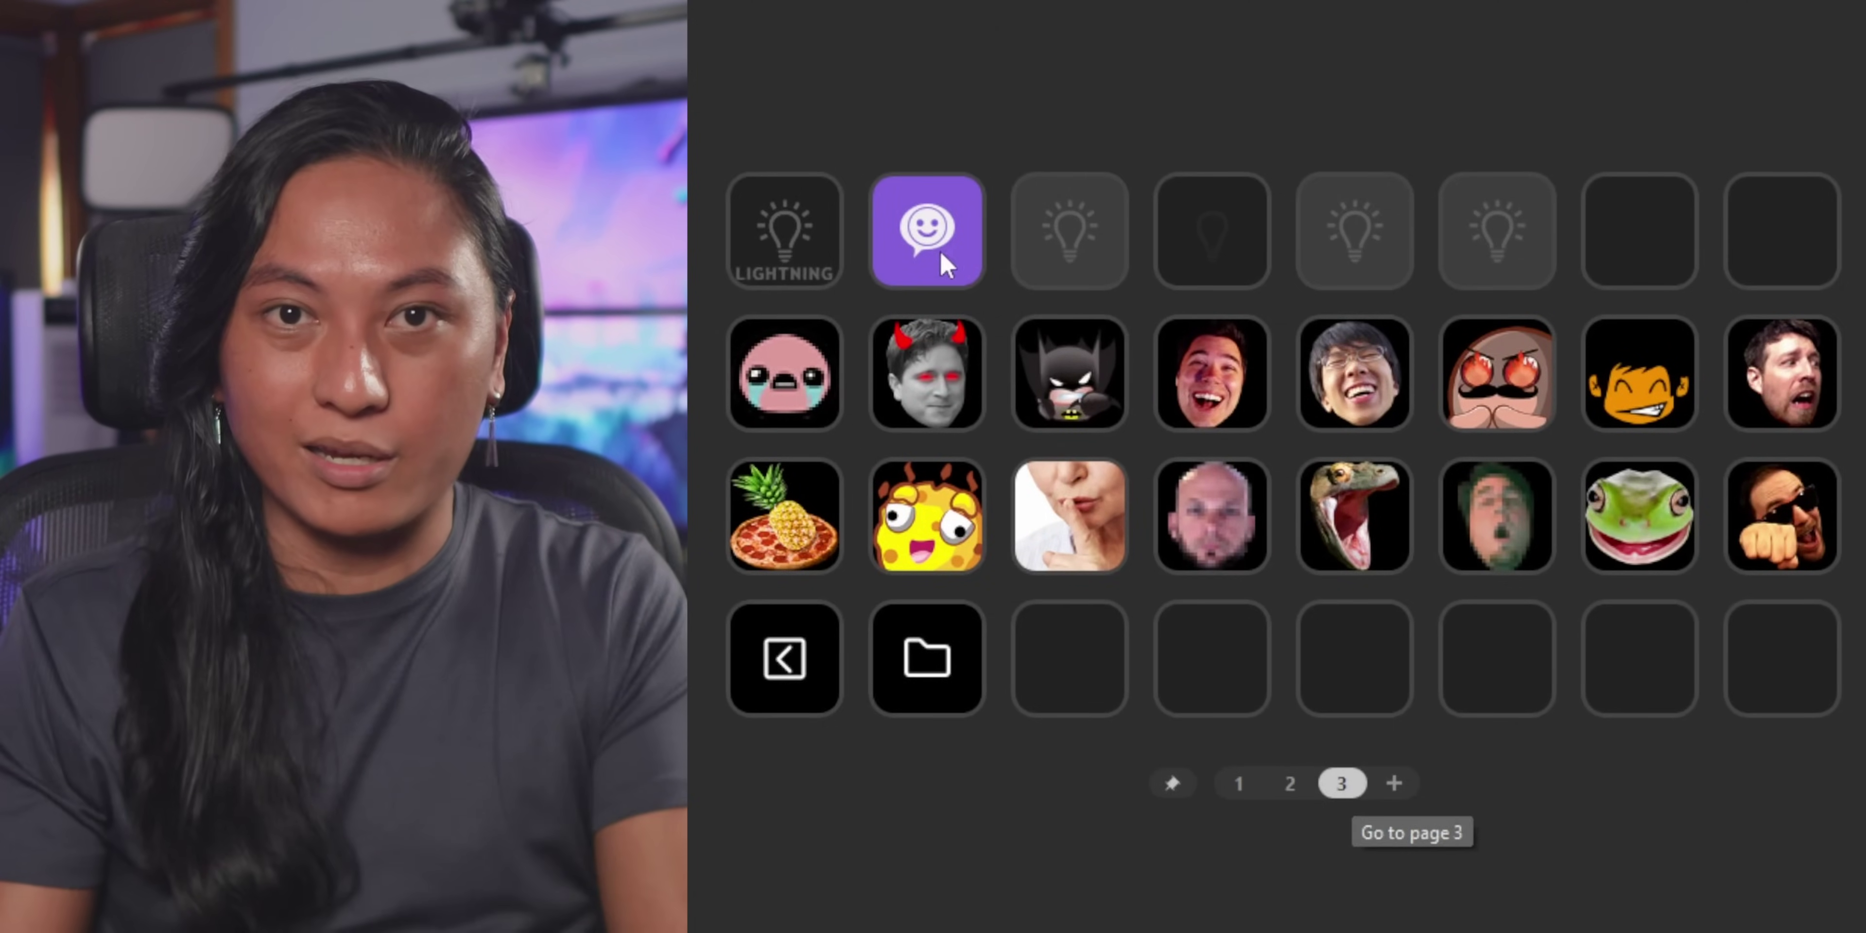
right_click(951, 257)
click(1055, 491)
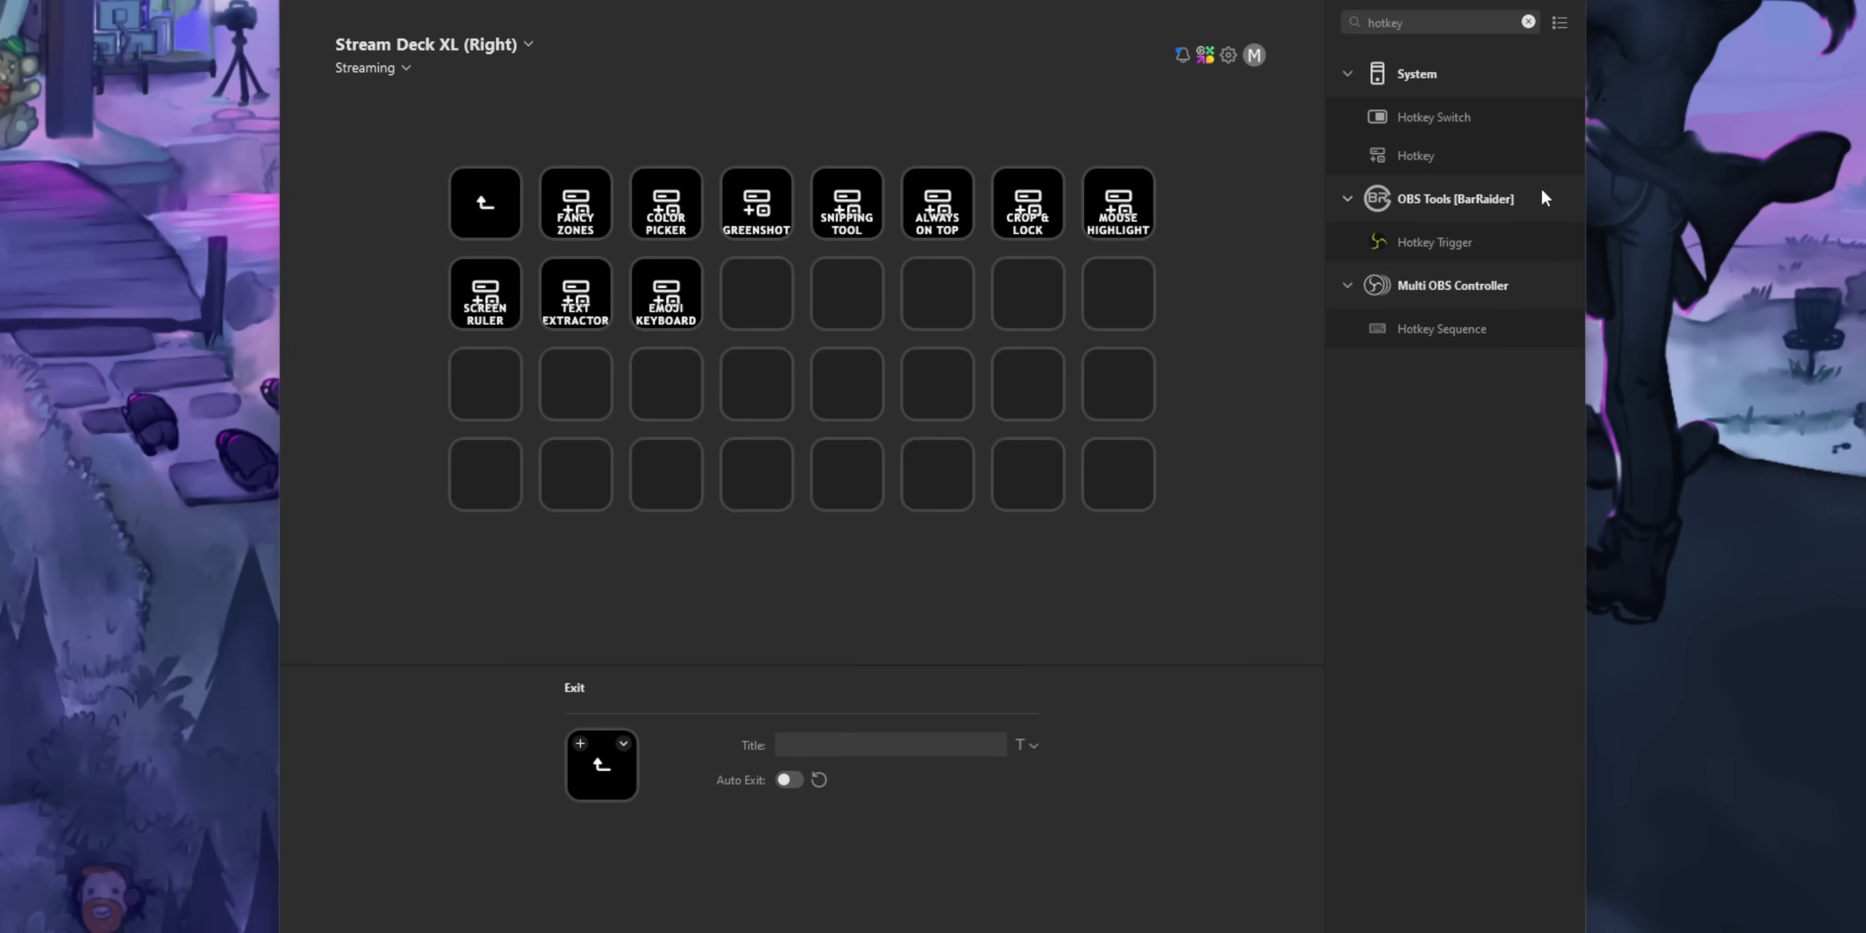
- Place a Hotkey action on an empty third-row key and start replacing its title with 'SL'
drag(1397, 164, 964, 311)
drag(833, 390, 837, 393)
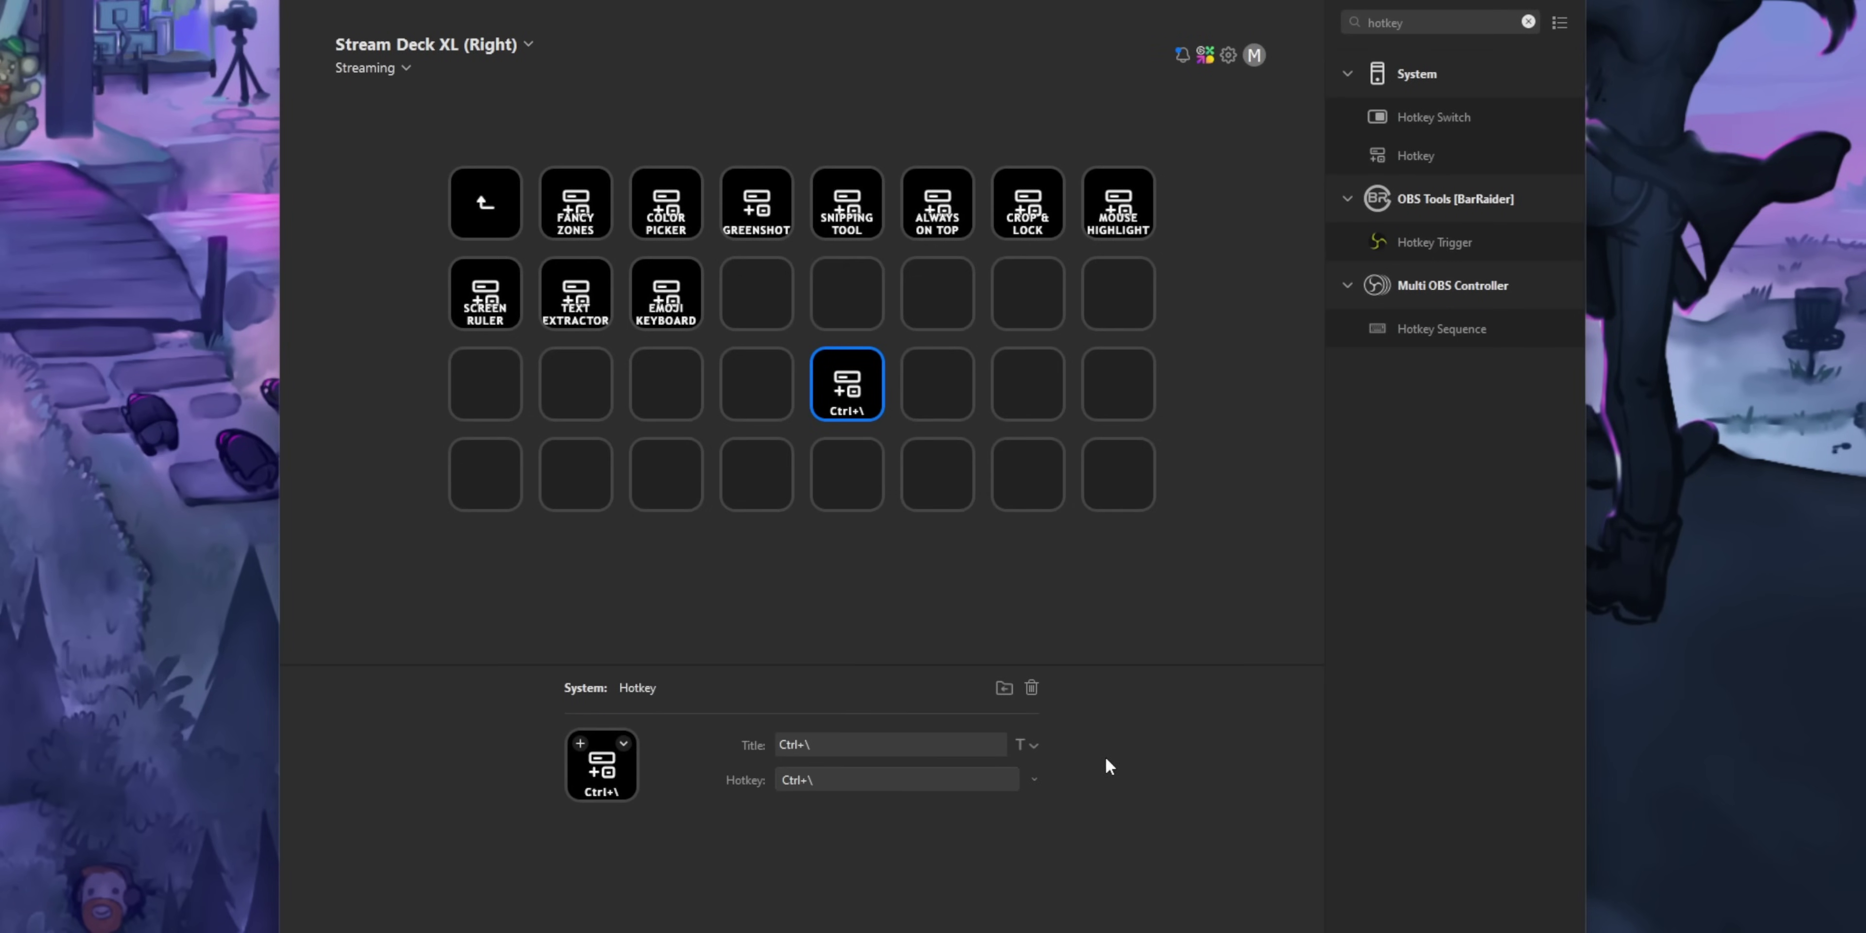
triple_click(892, 745)
text(SL)
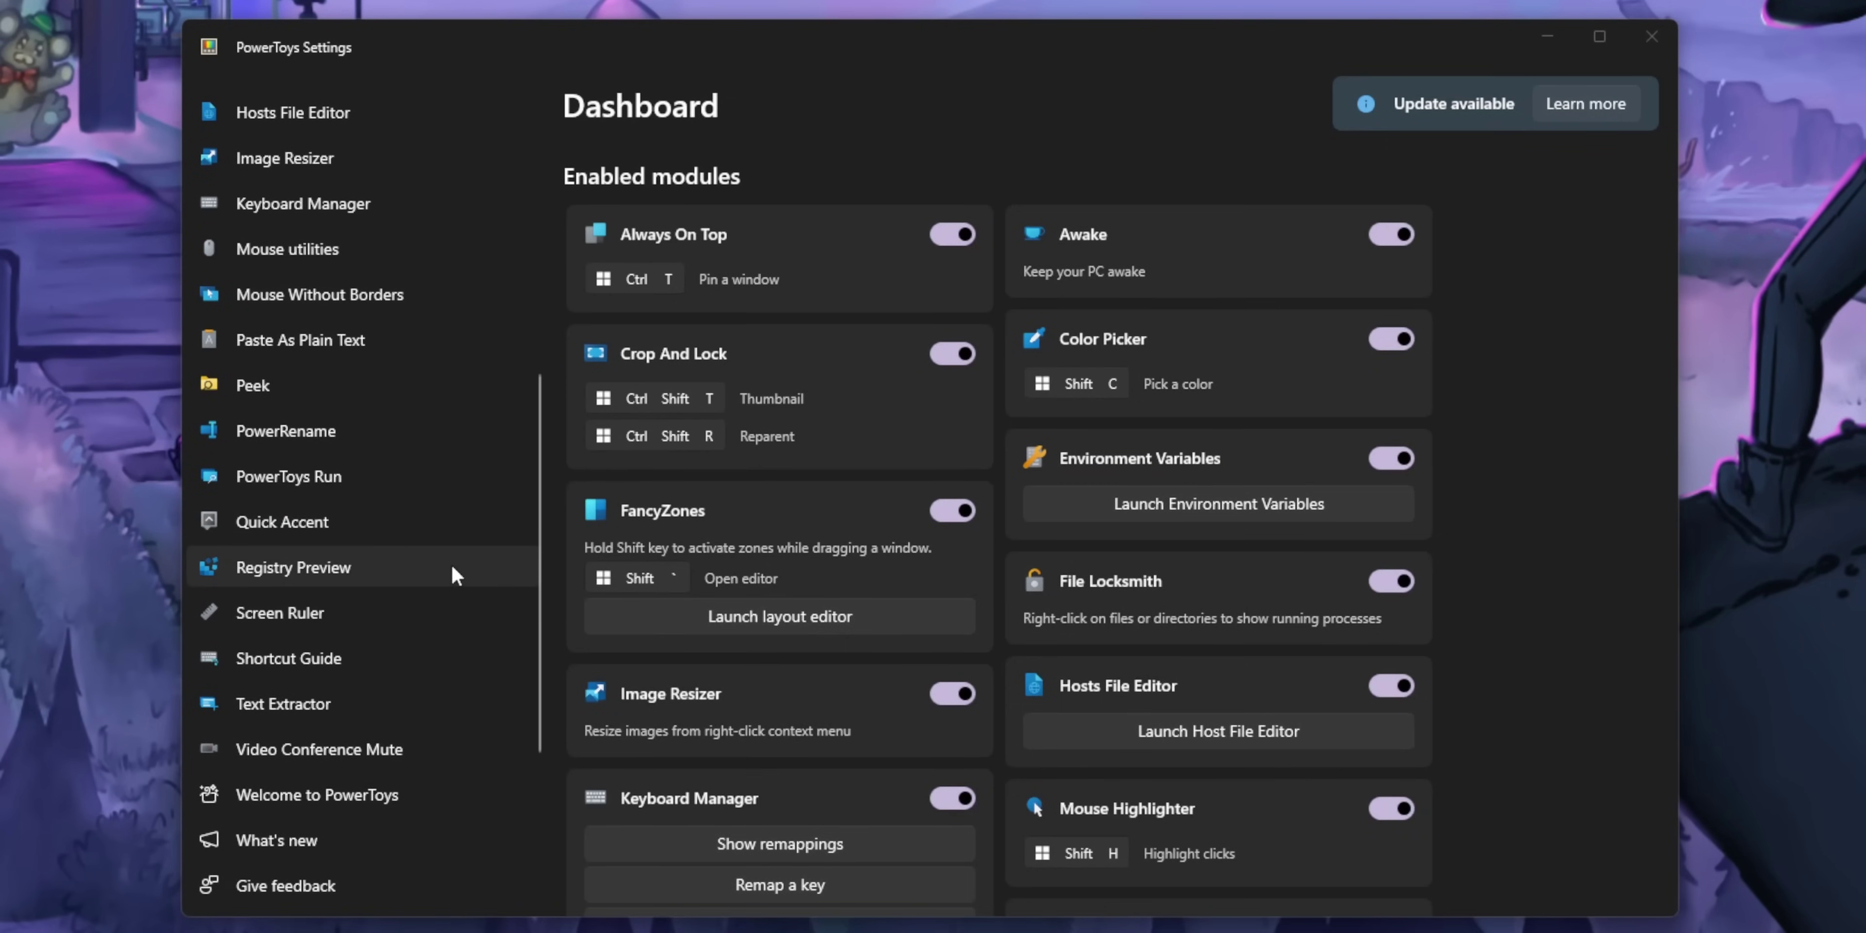
- Scroll the PowerToys sidebar up and open the Color Picker settings
scroll(447, 563, up, 7)
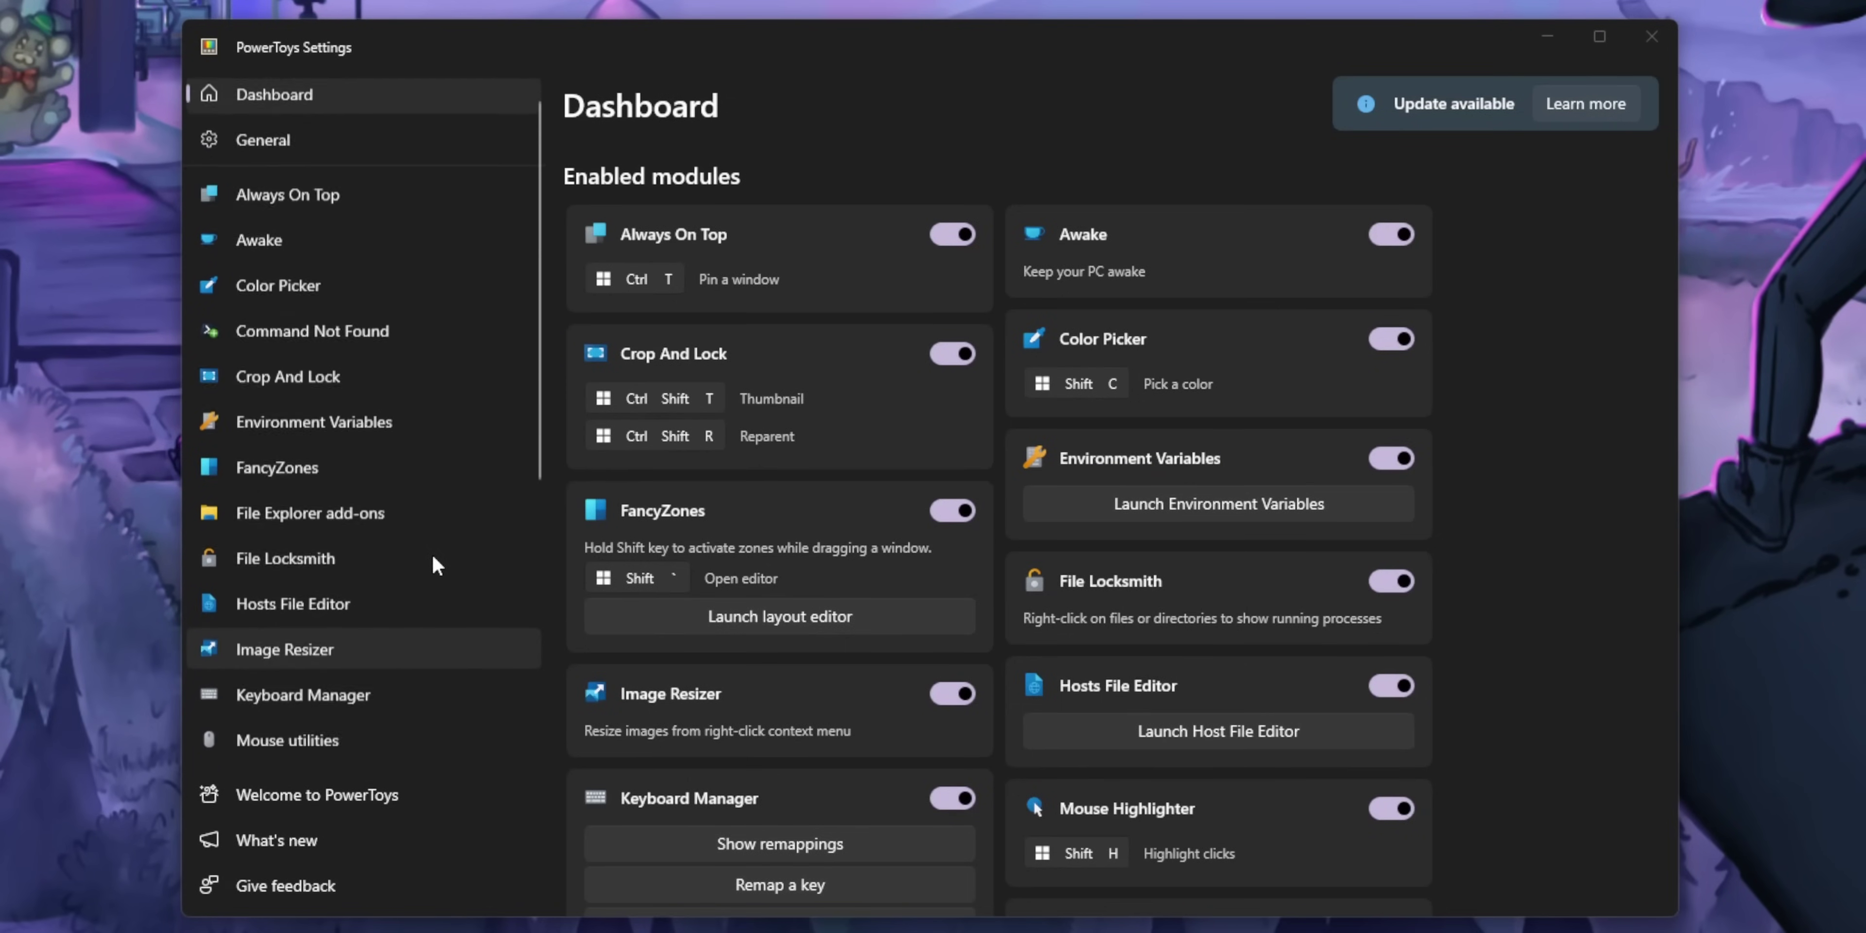
click(428, 299)
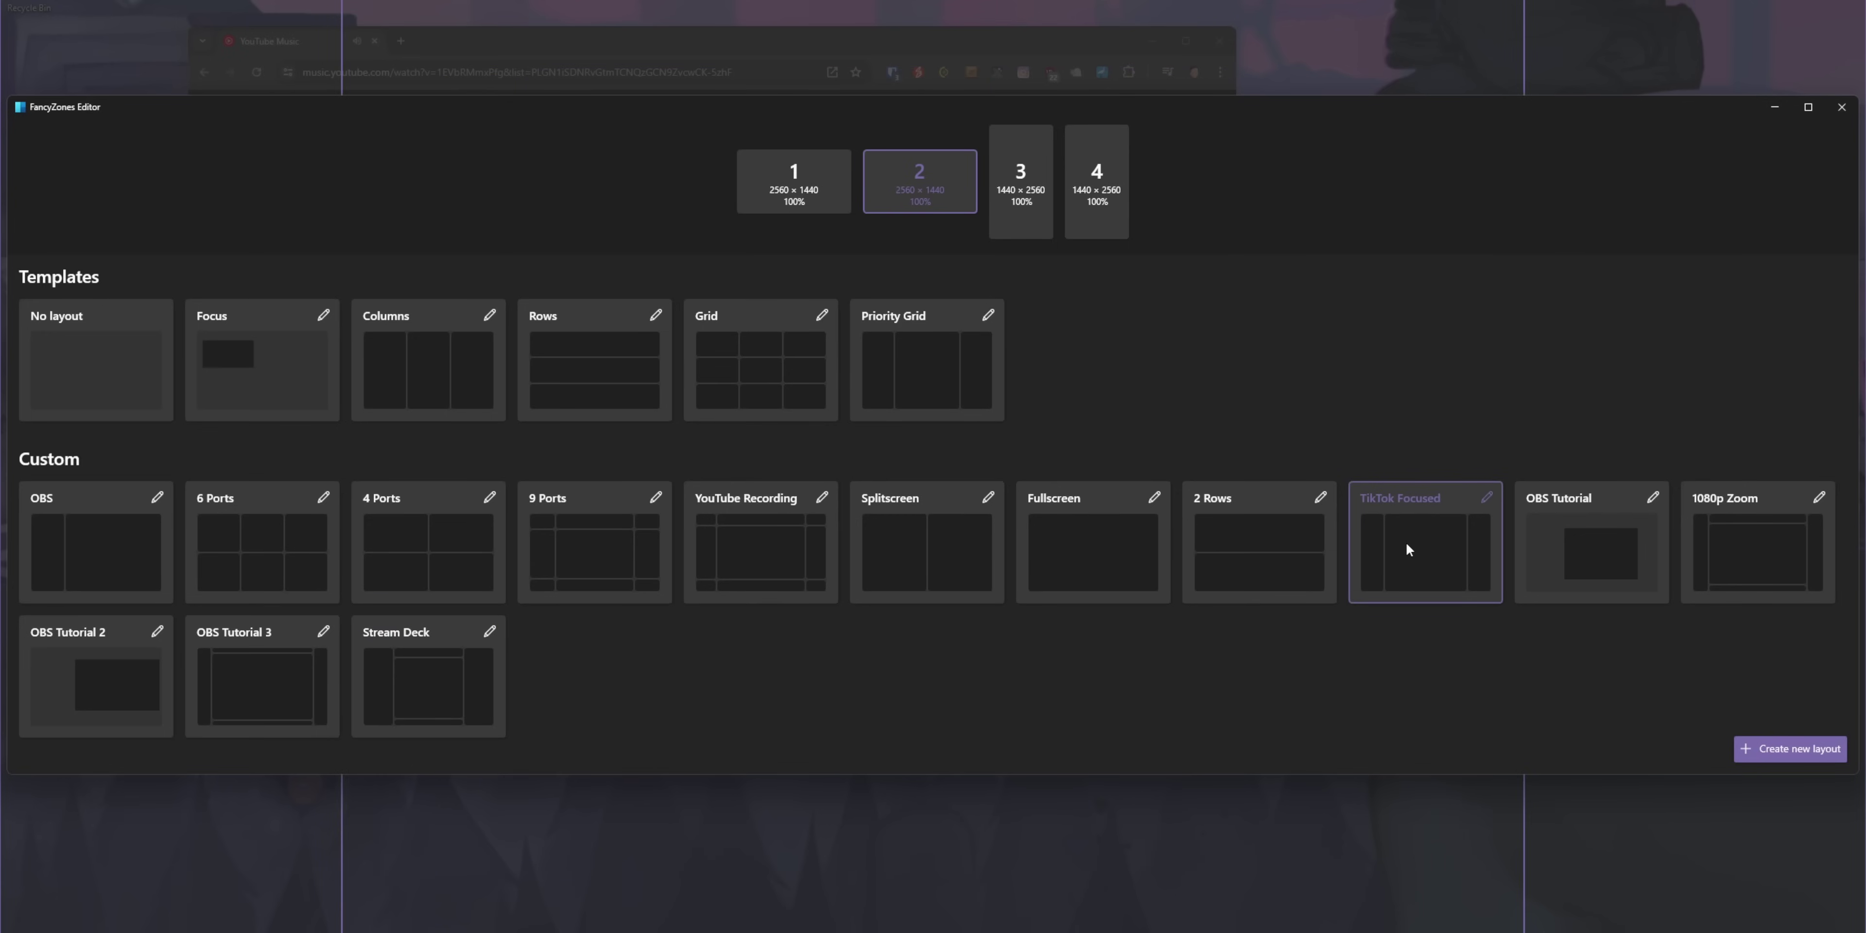
- Close the FancyZones Editor and snap the YouTube Music window into the centre zone
click(1842, 106)
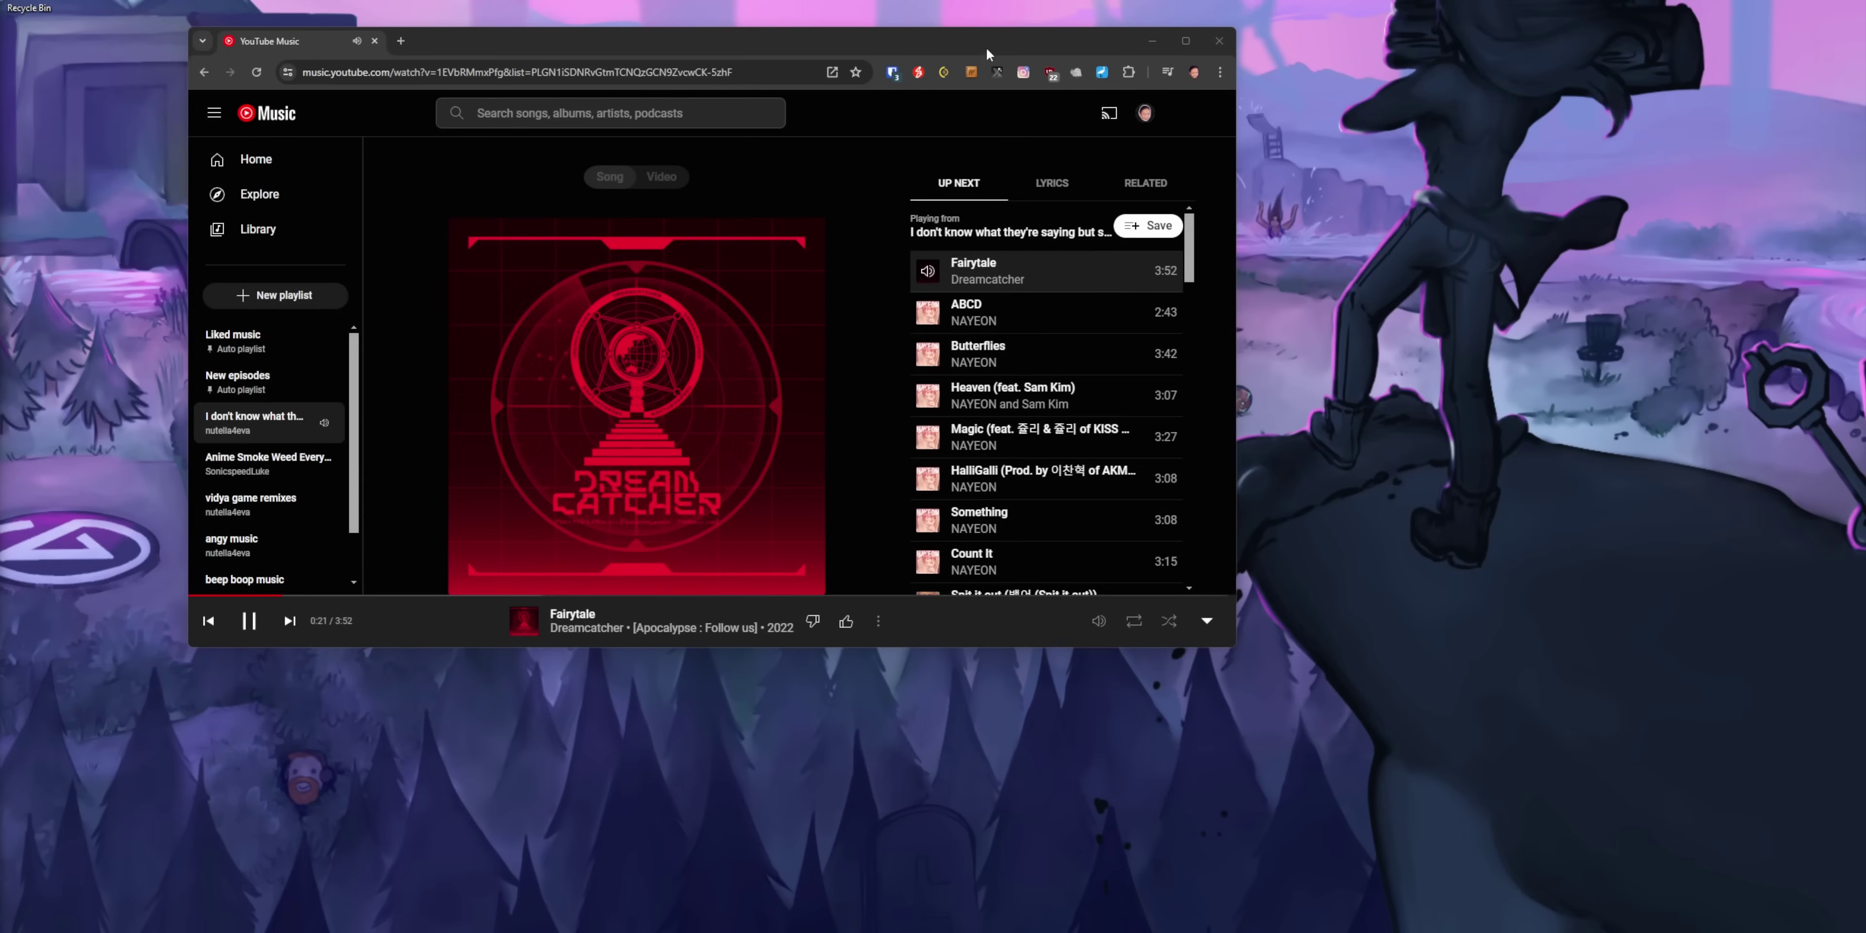
drag(987, 39, 1043, 221)
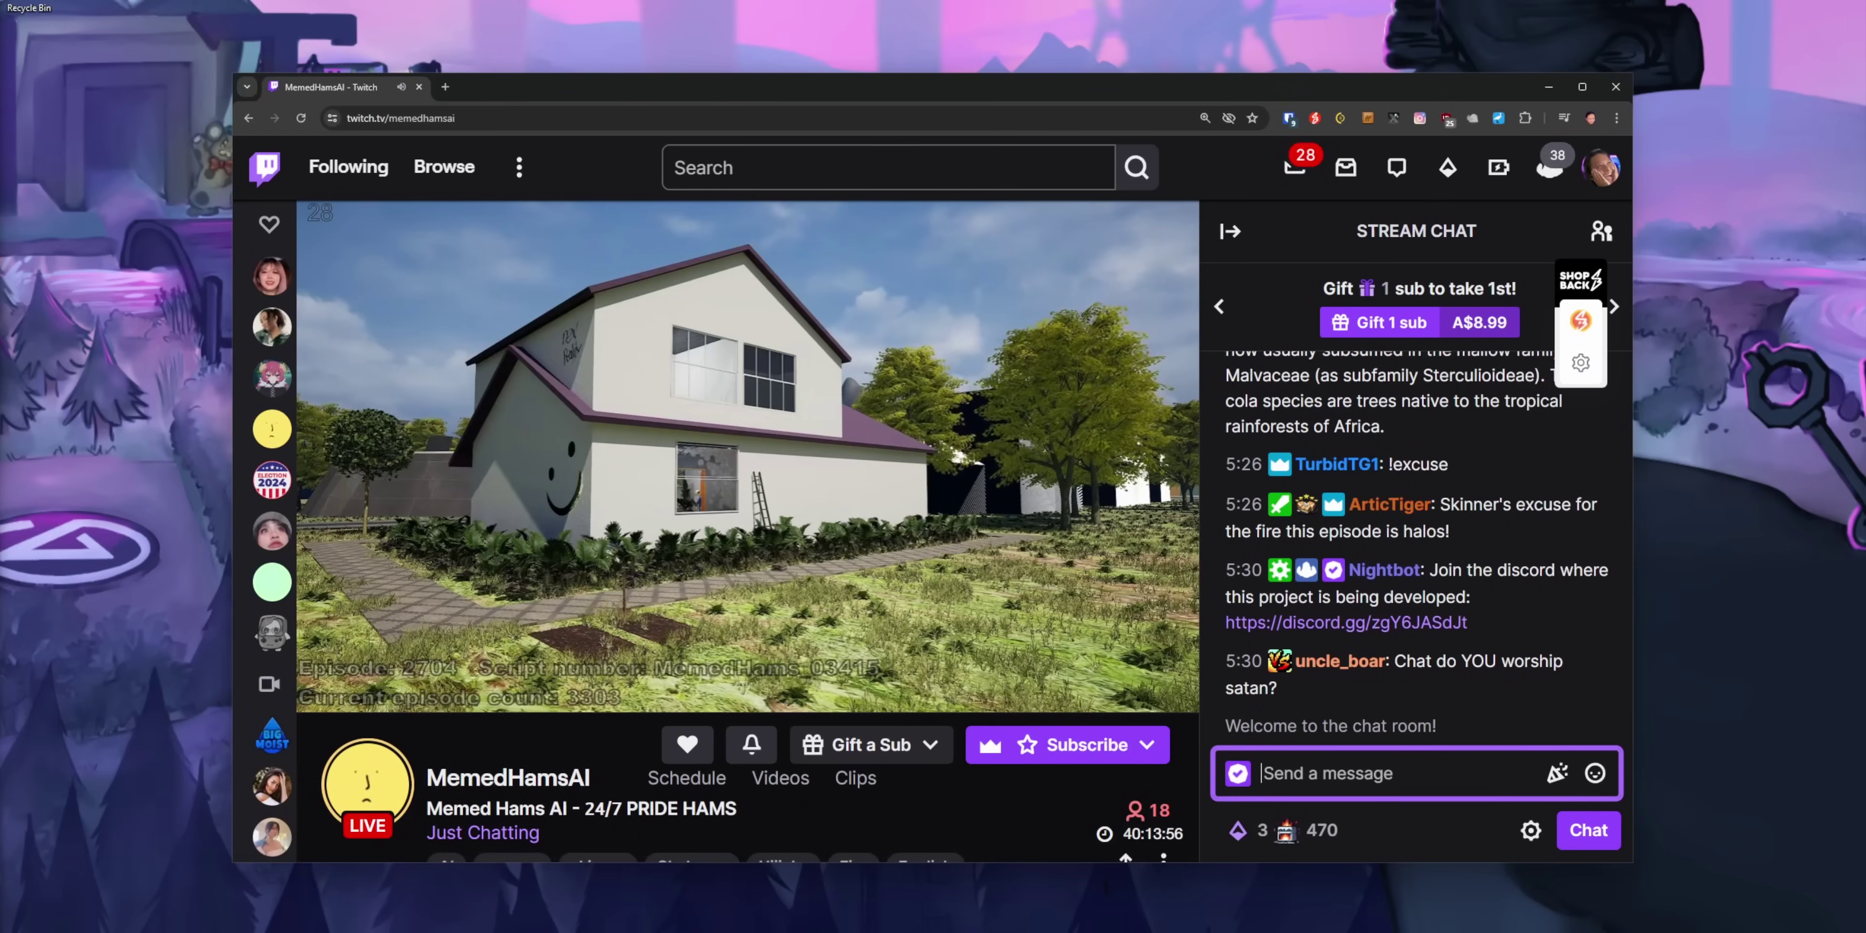
- Search the emoji panel for the splashing-sweat emoji with 'splas', then close the panel
key(super+period)
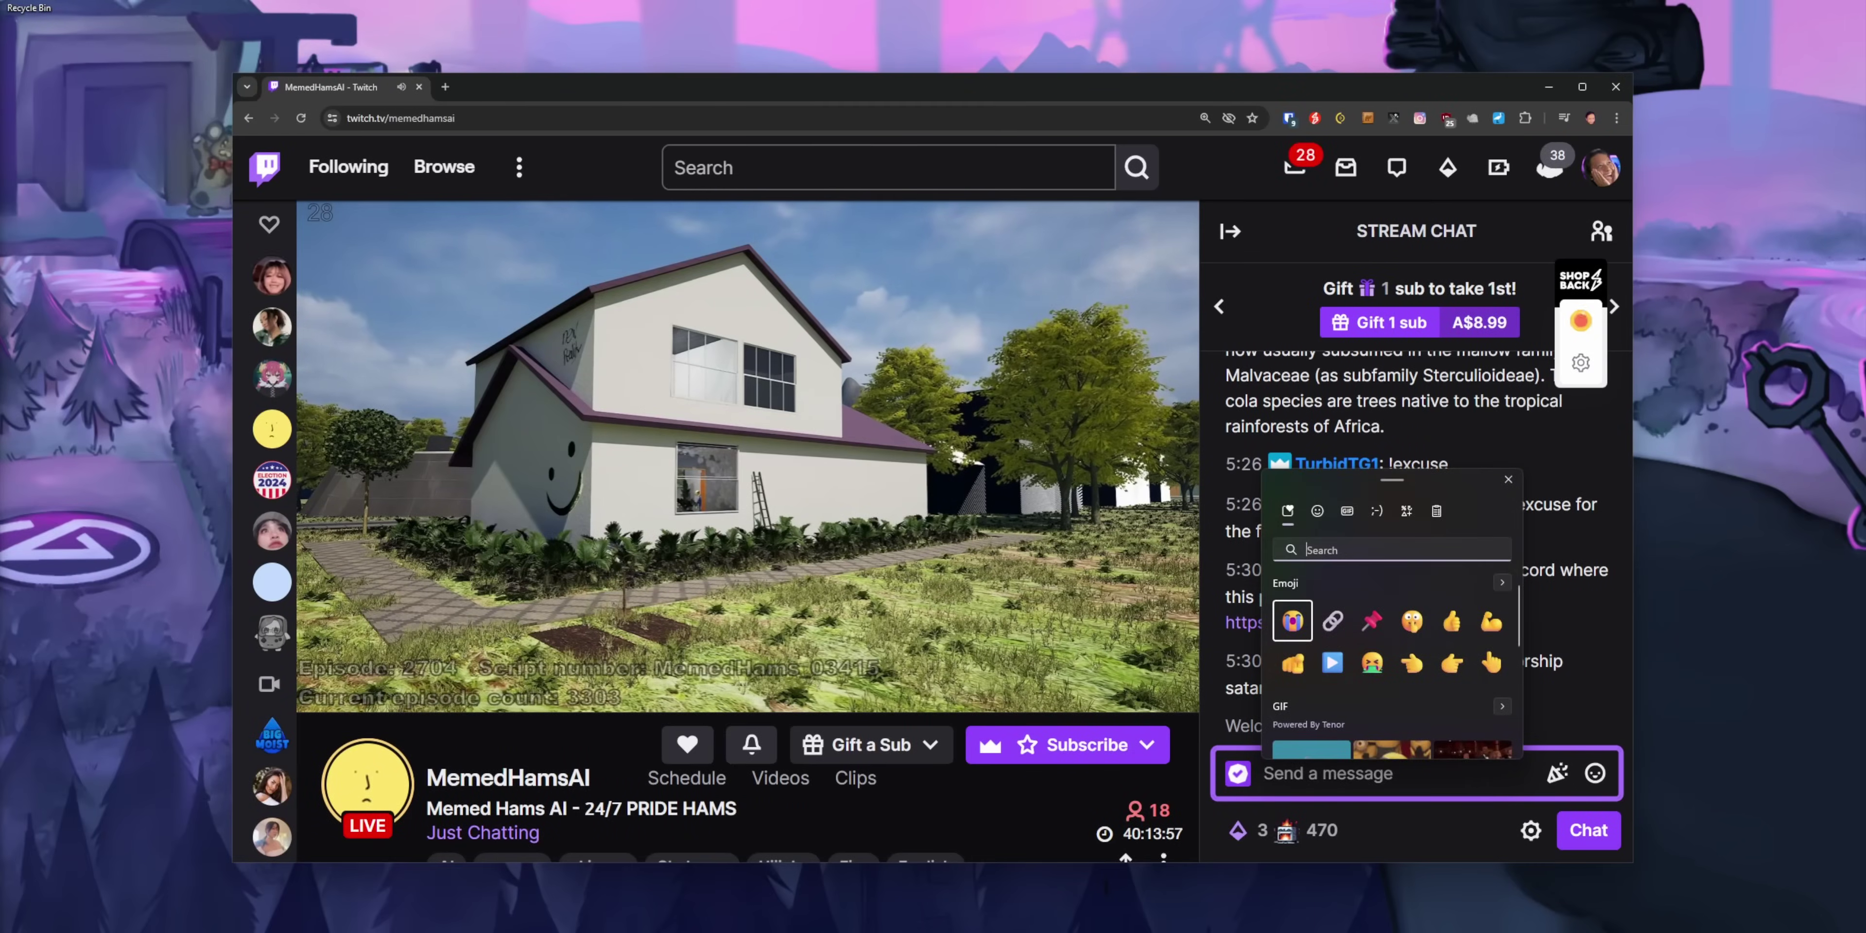
text(eggp)
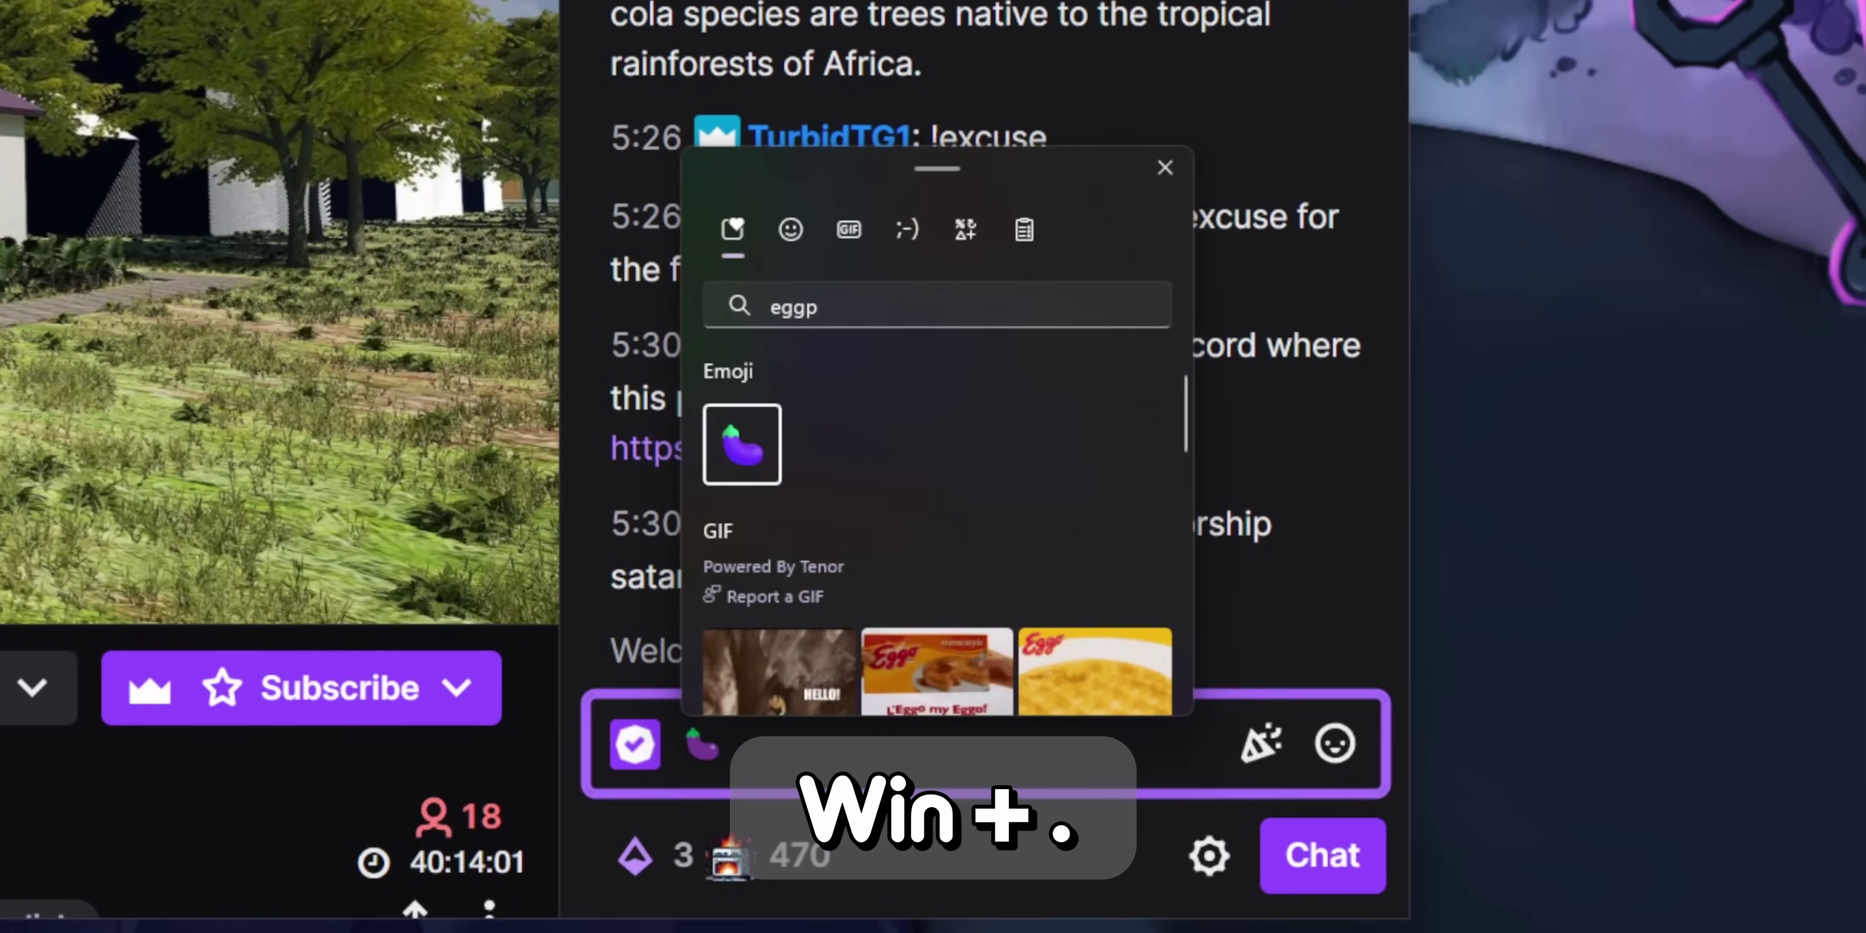
key(BackSpace)
key(BackSpace)
key(BackSpace)
key(BackSpace)
text(spal)
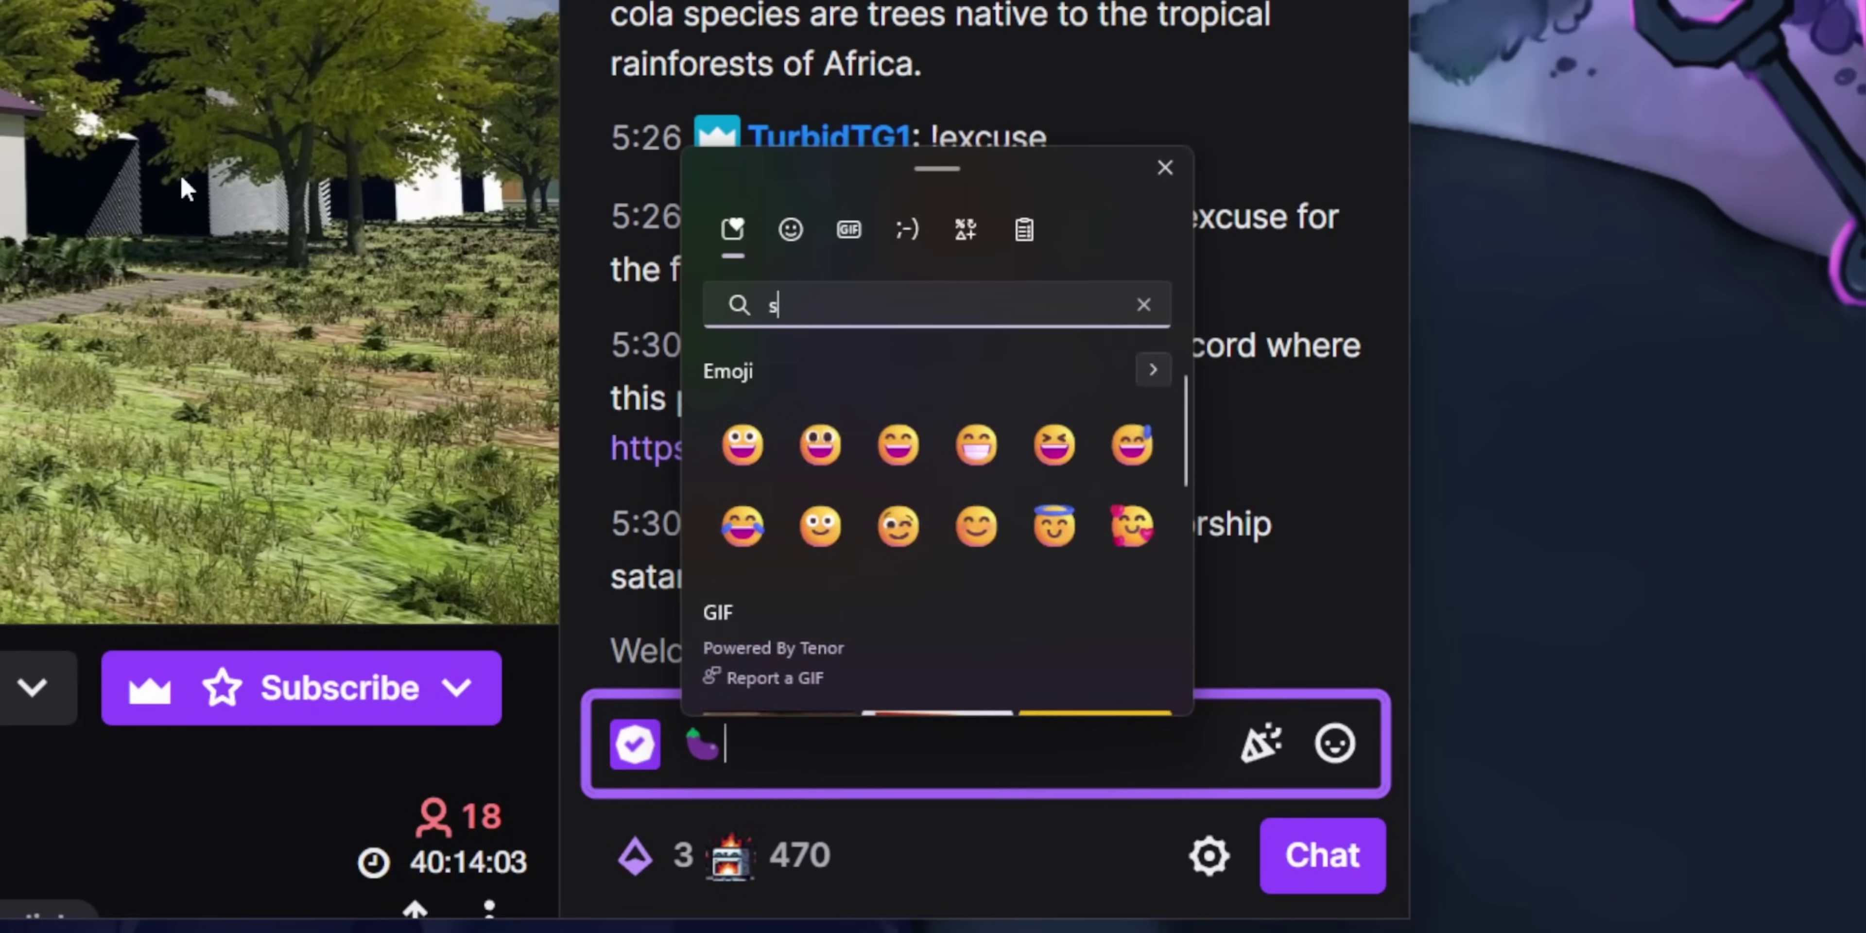
key(BackSpace)
key(BackSpace)
text(las)
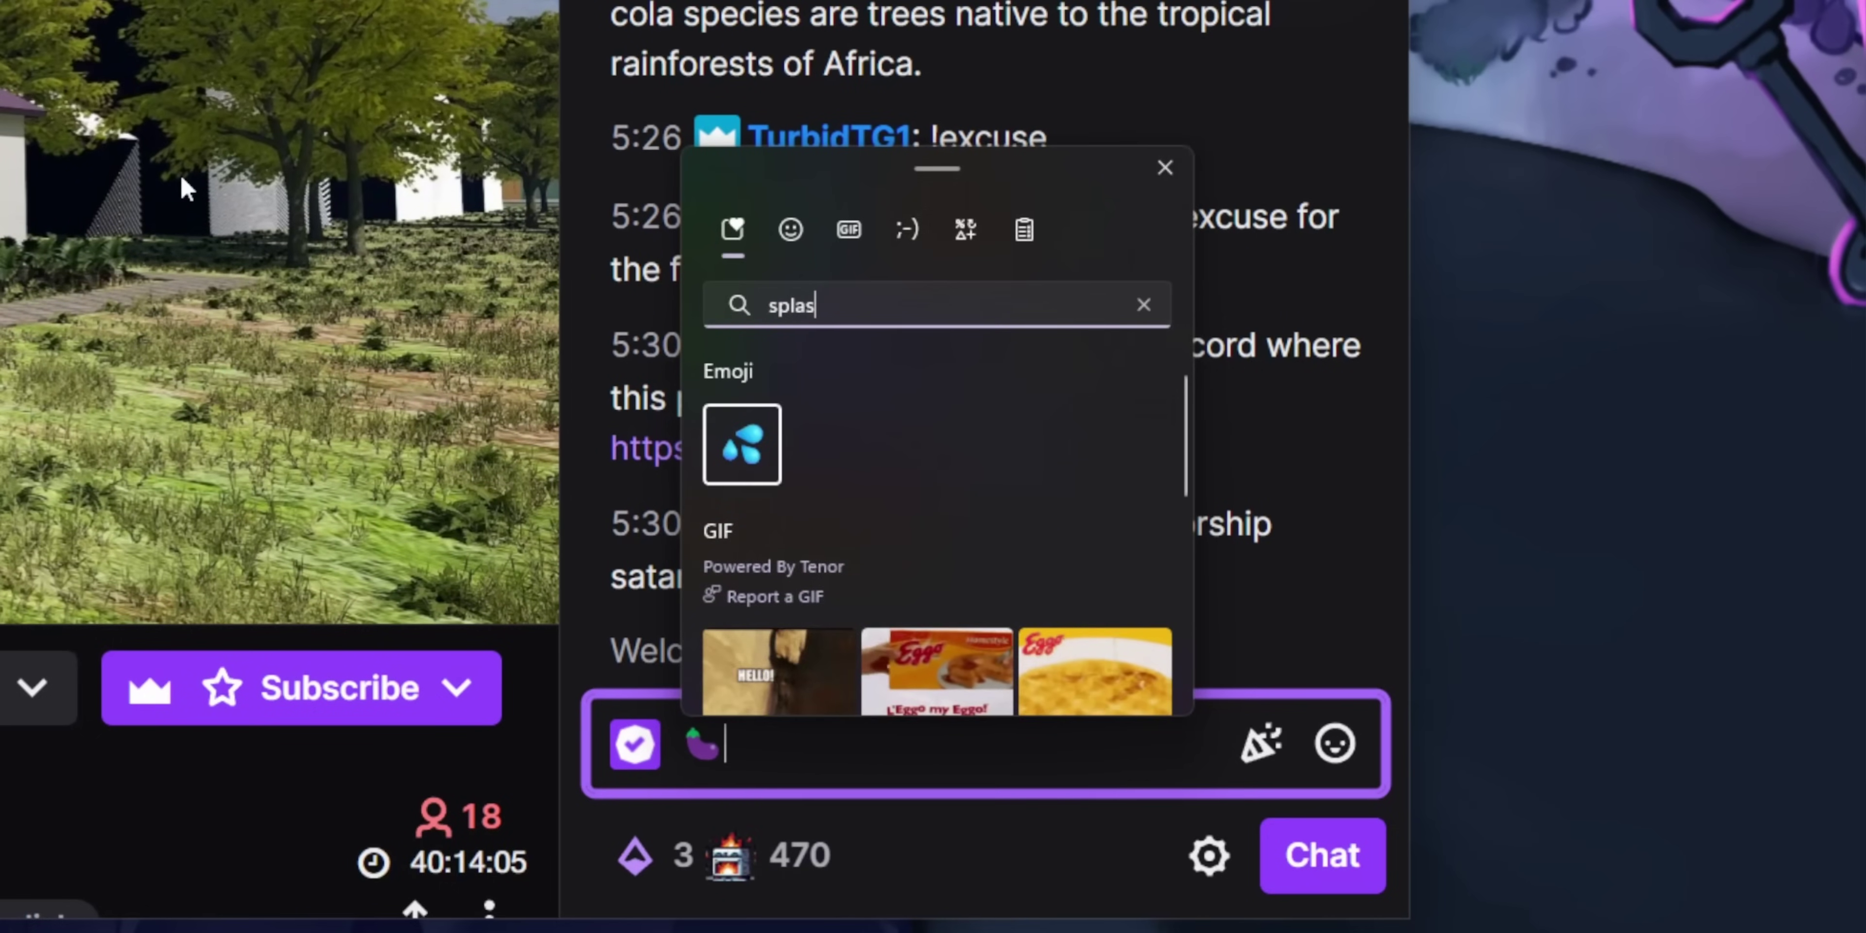
key(Escape)
- Switch right through the virtual desktops to the empty Desktop 3, then back one
key(super+ctrl+Right)
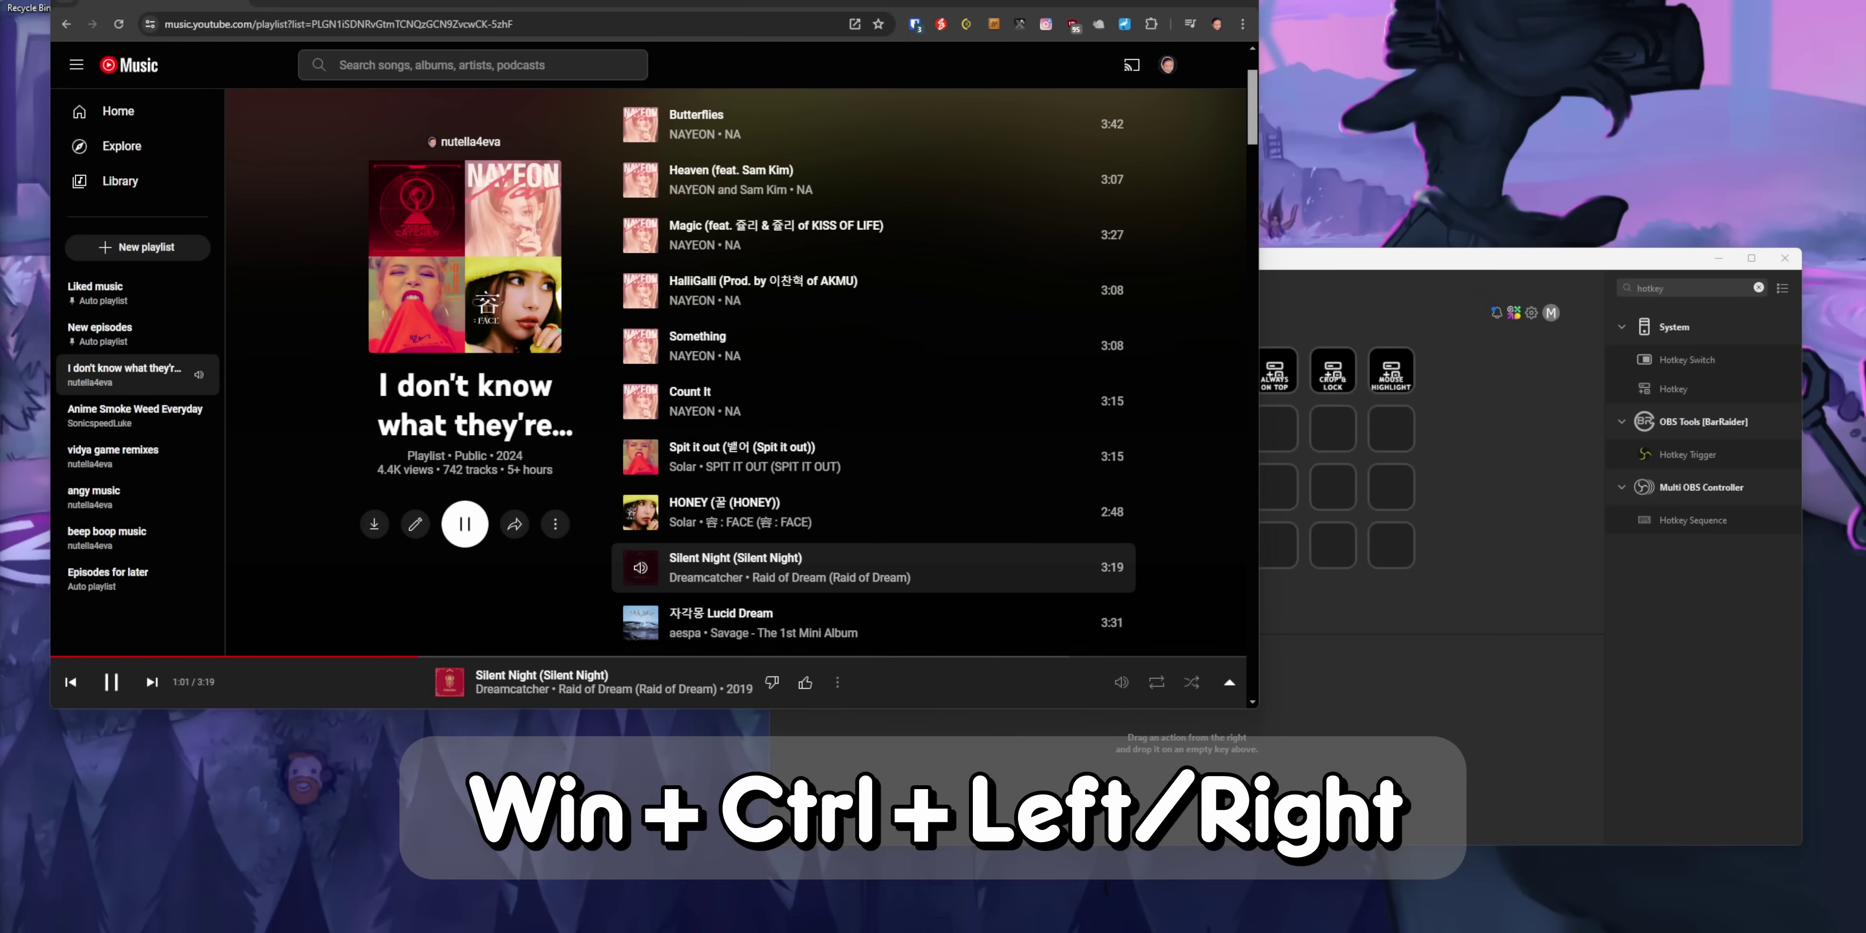
key(super+ctrl+Right)
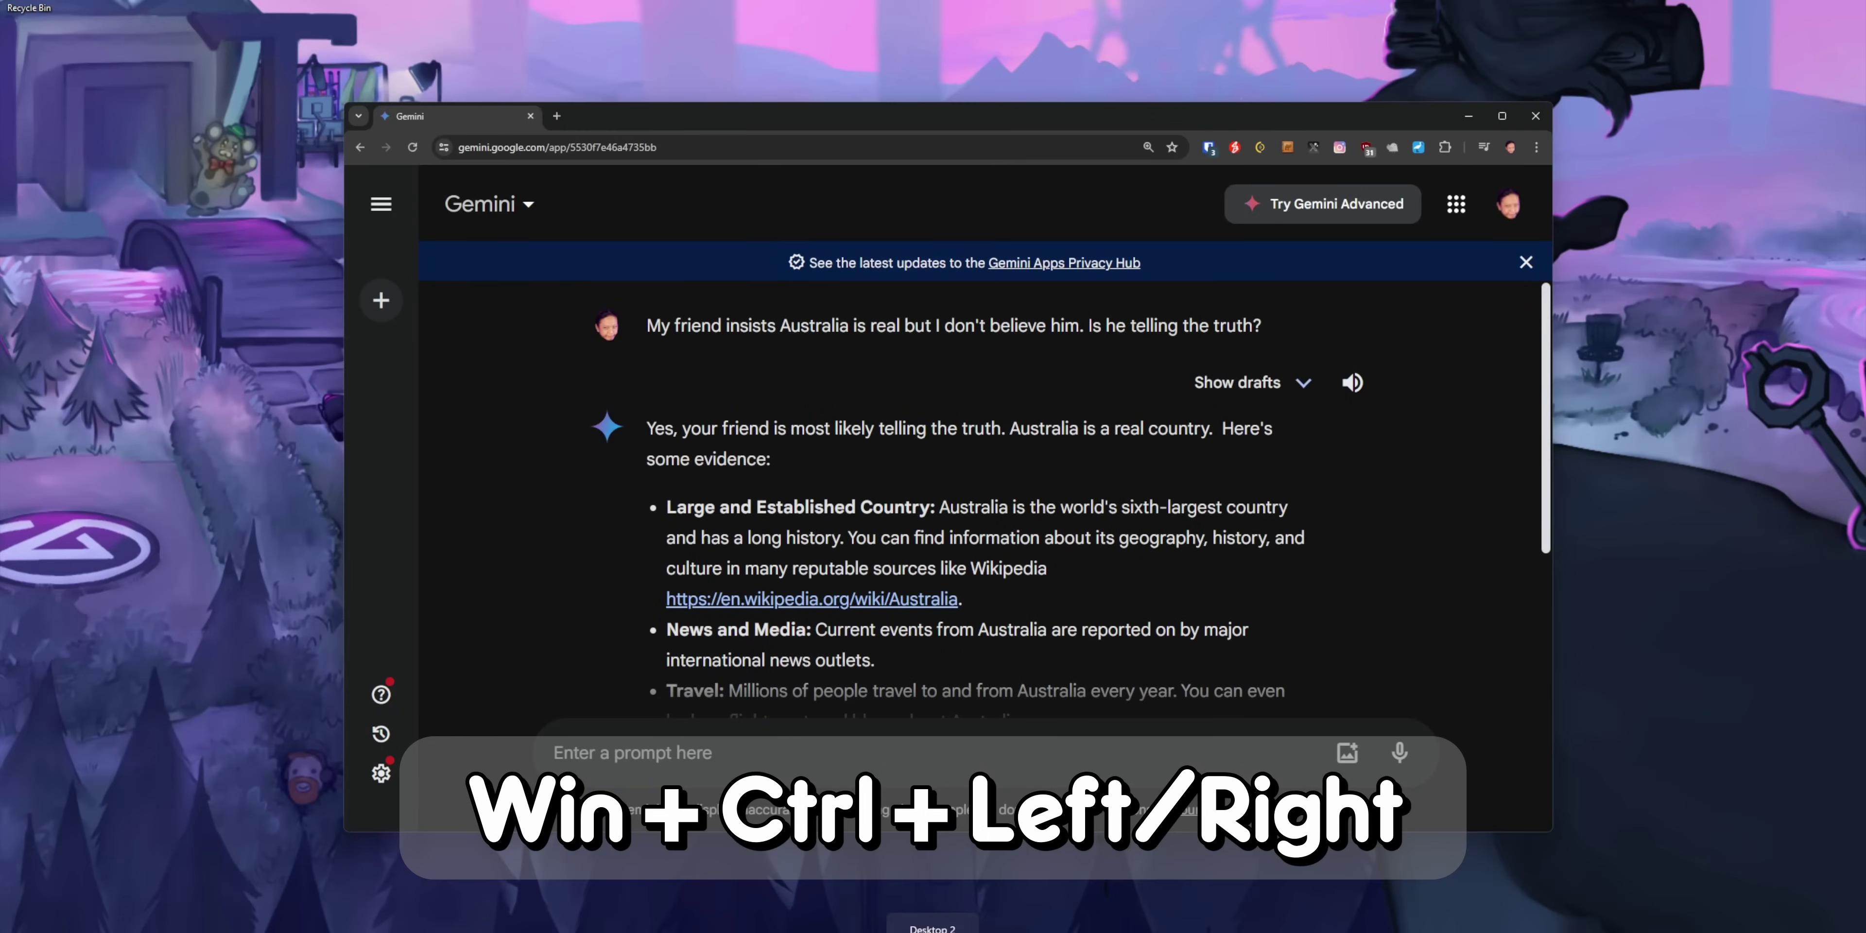
key(super+ctrl+Right)
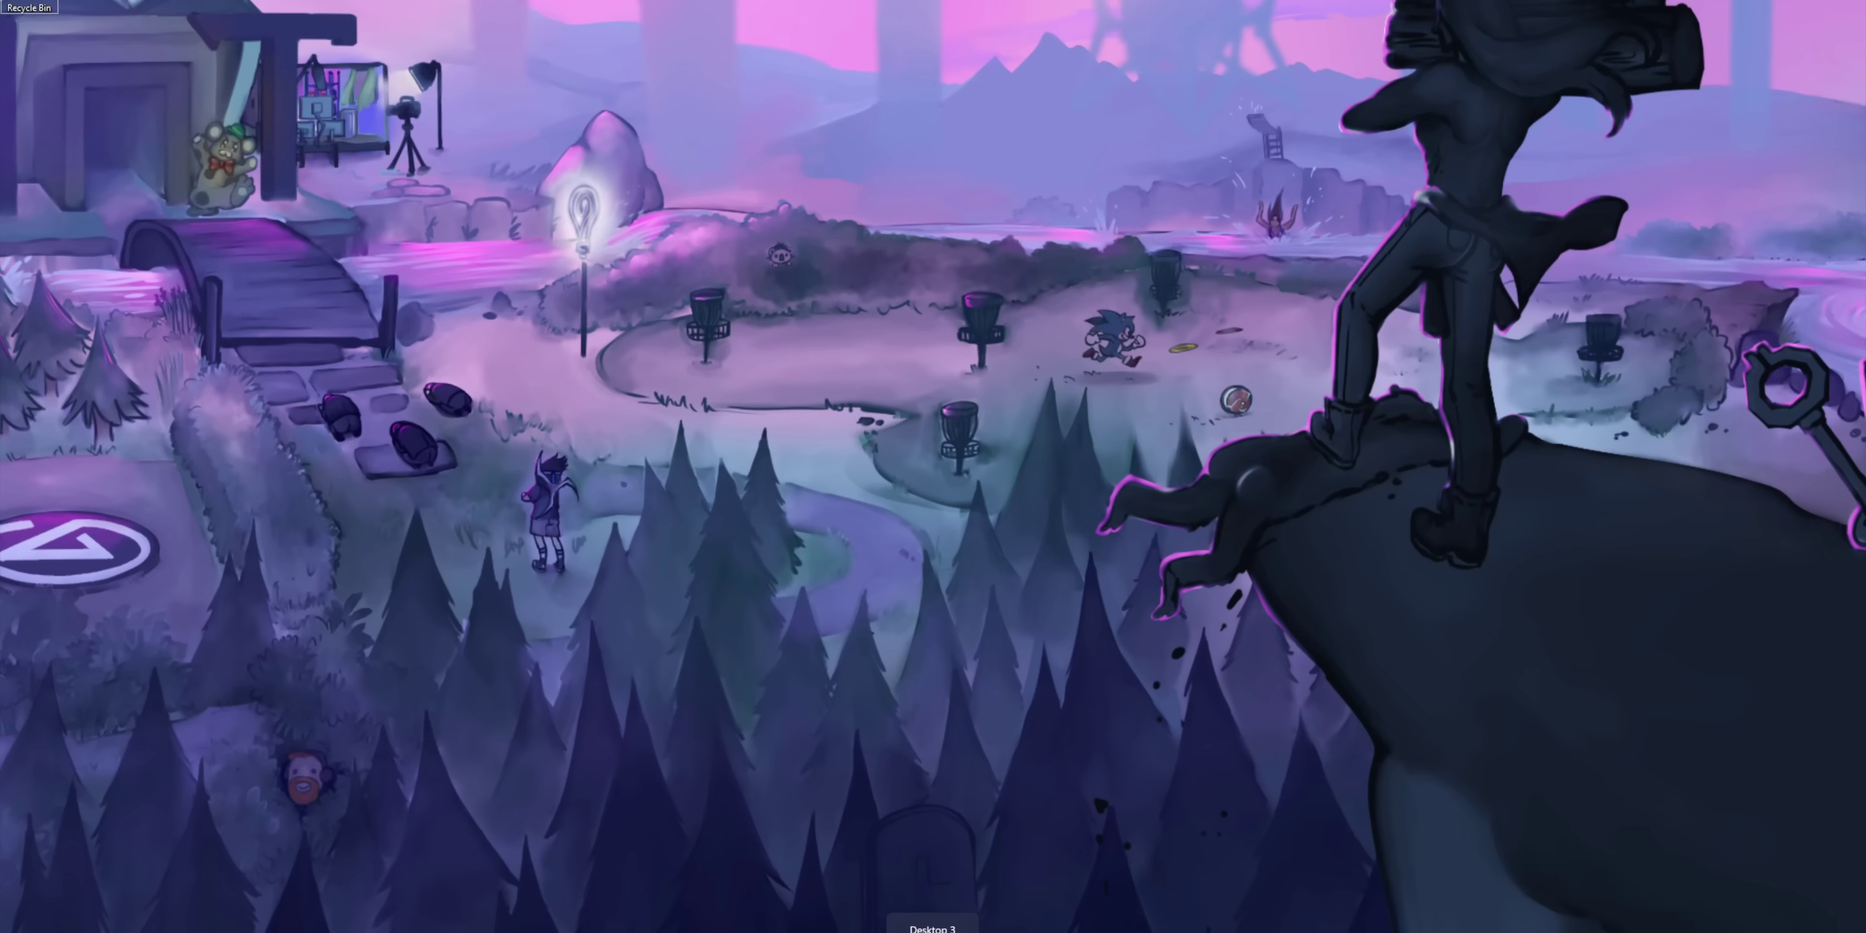
key(super+ctrl+Left)
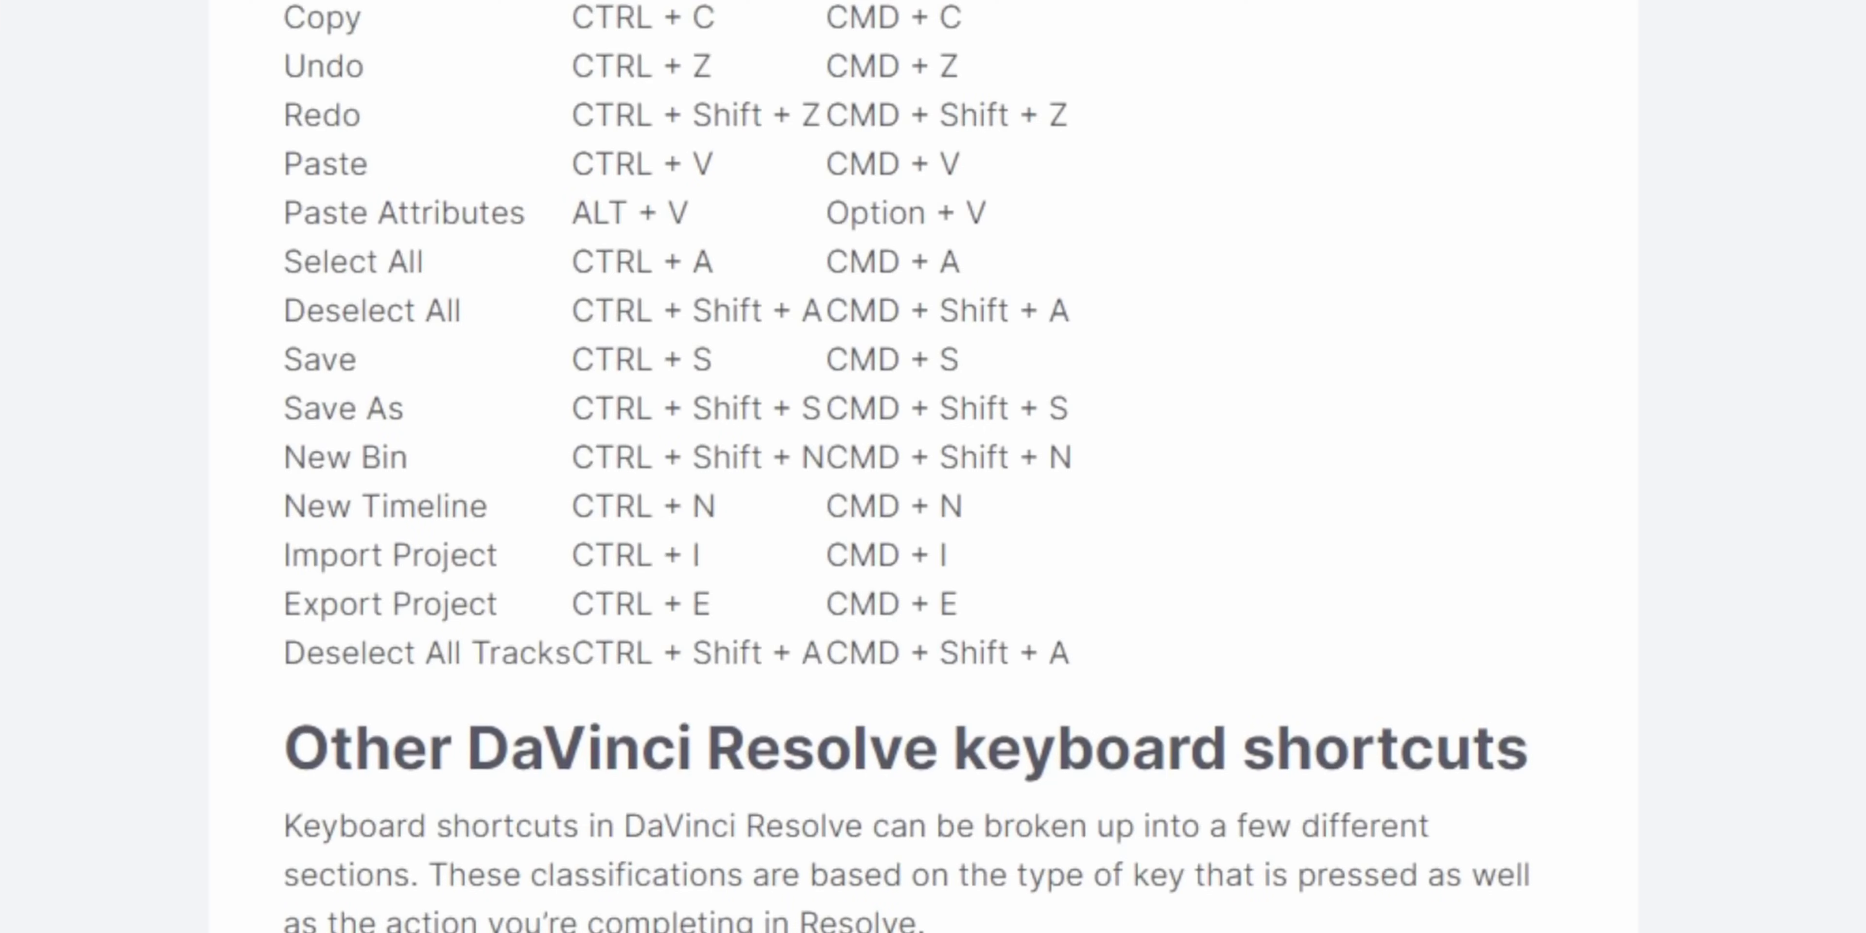
- Scroll the DaVinci Resolve shortcuts page down to the node and Marker shortcut sections
scroll(933, 467, down, 5)
scroll(933, 467, down, 5)
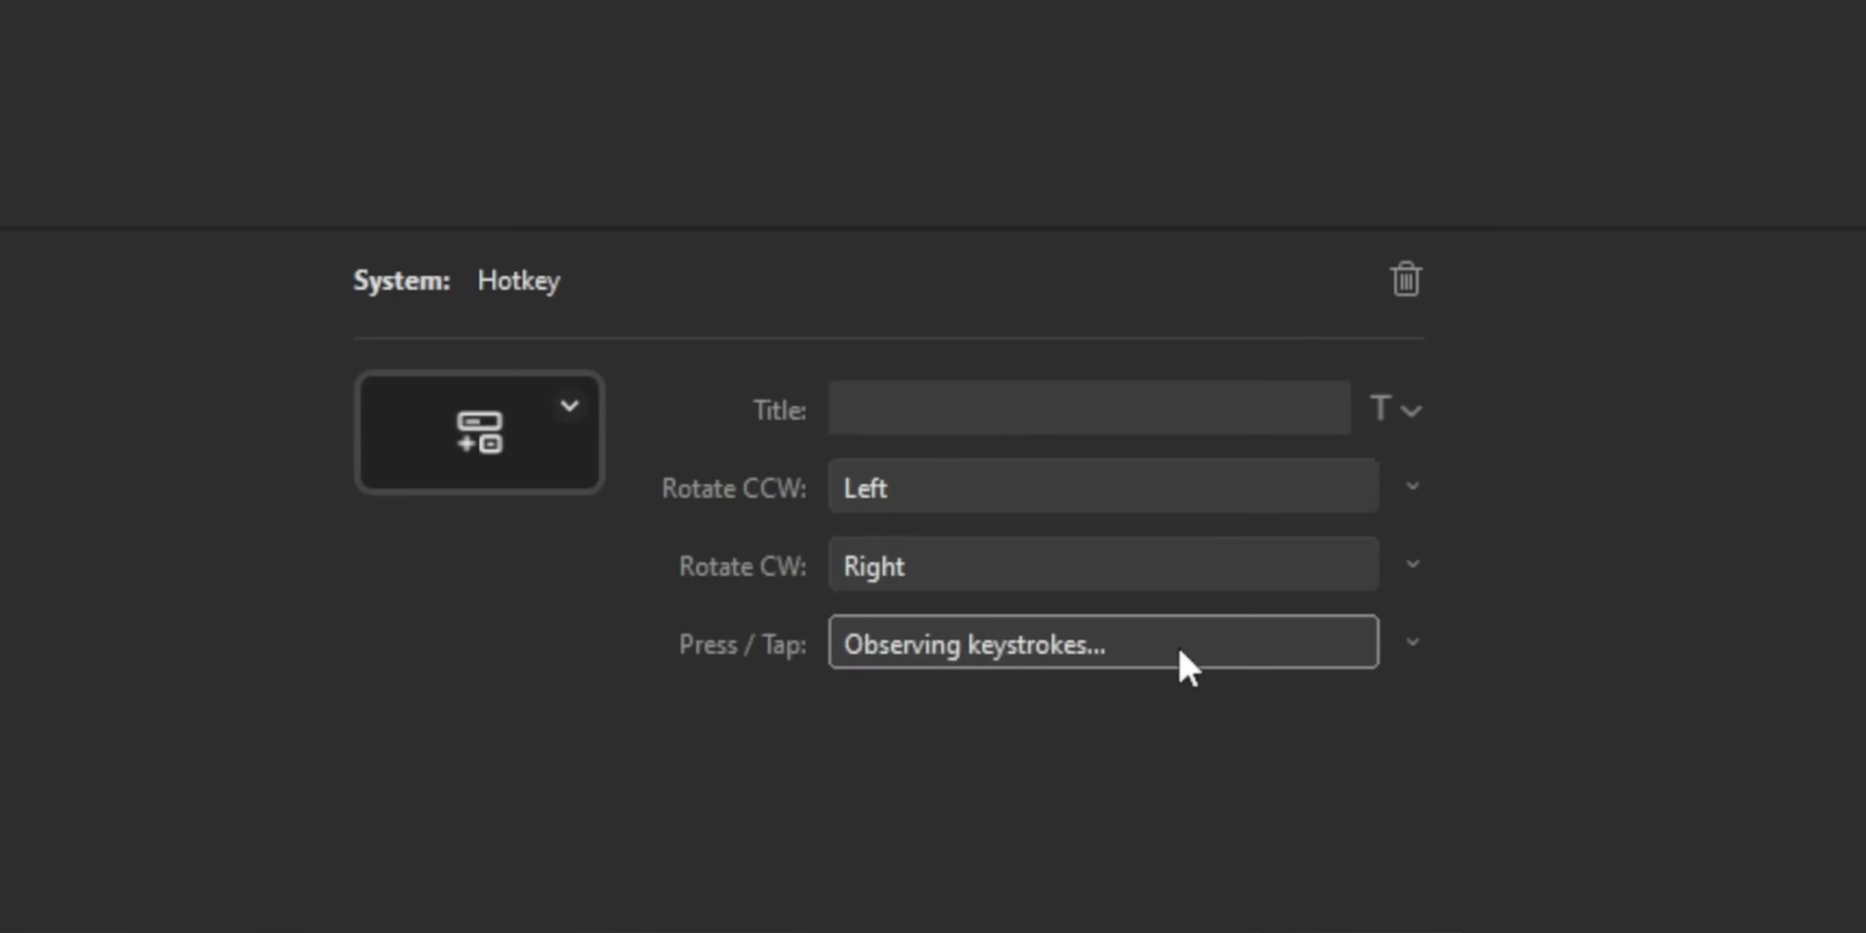
- Record Ctrl+\ as the dial's Press / Tap hotkey
key(ctrl+backslash)
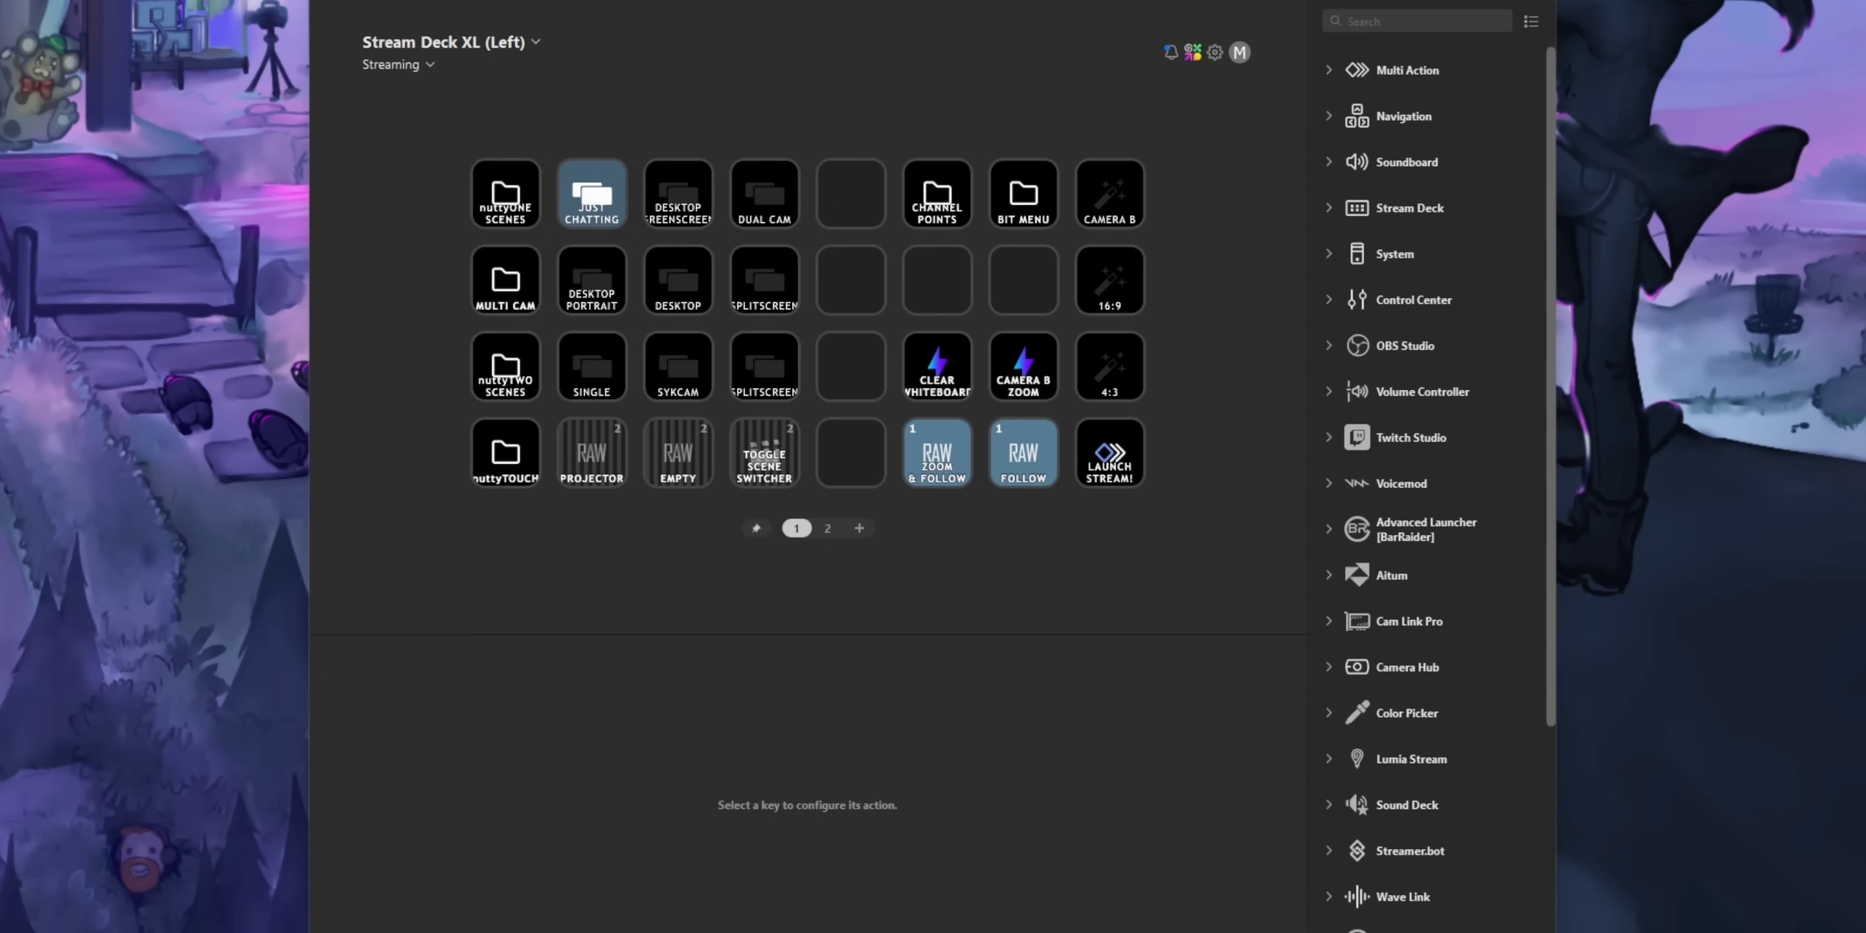
- Open the nuttyONE SCENES folder to show its OBS scene keys
double_click(505, 213)
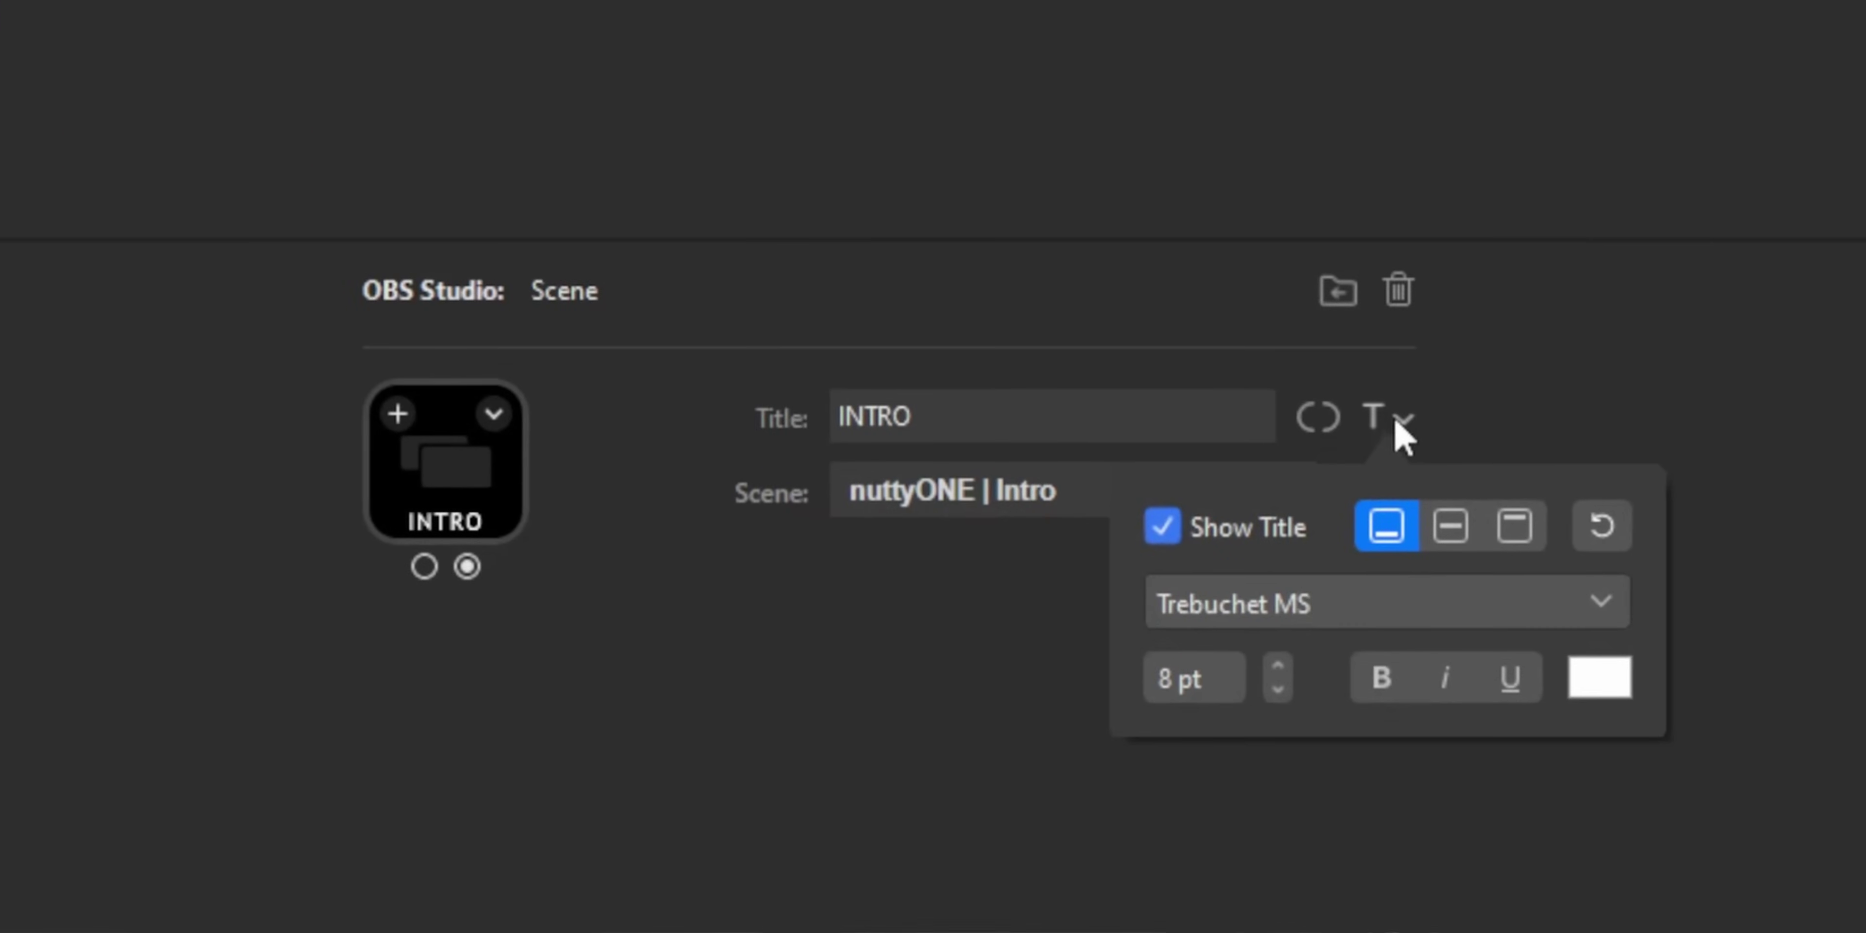
- Change the INTRO title font to Comic Sans MS, then make the following scene keys' titles bold
click(1438, 626)
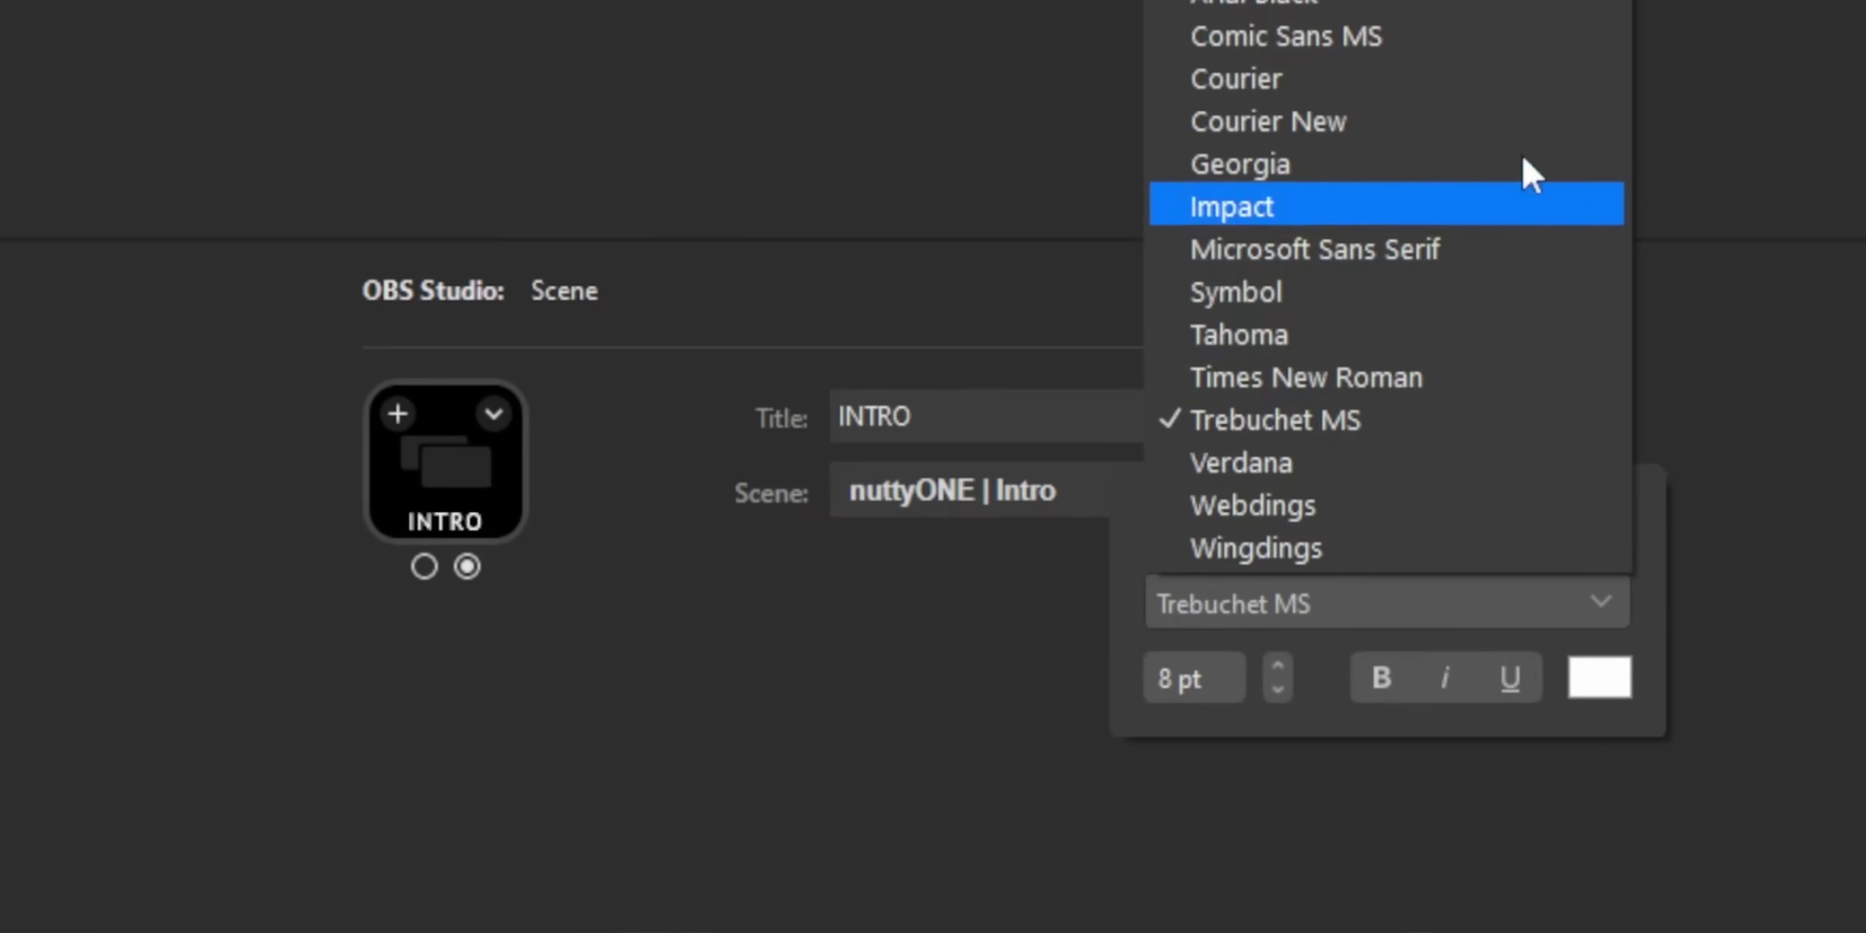
click(1526, 49)
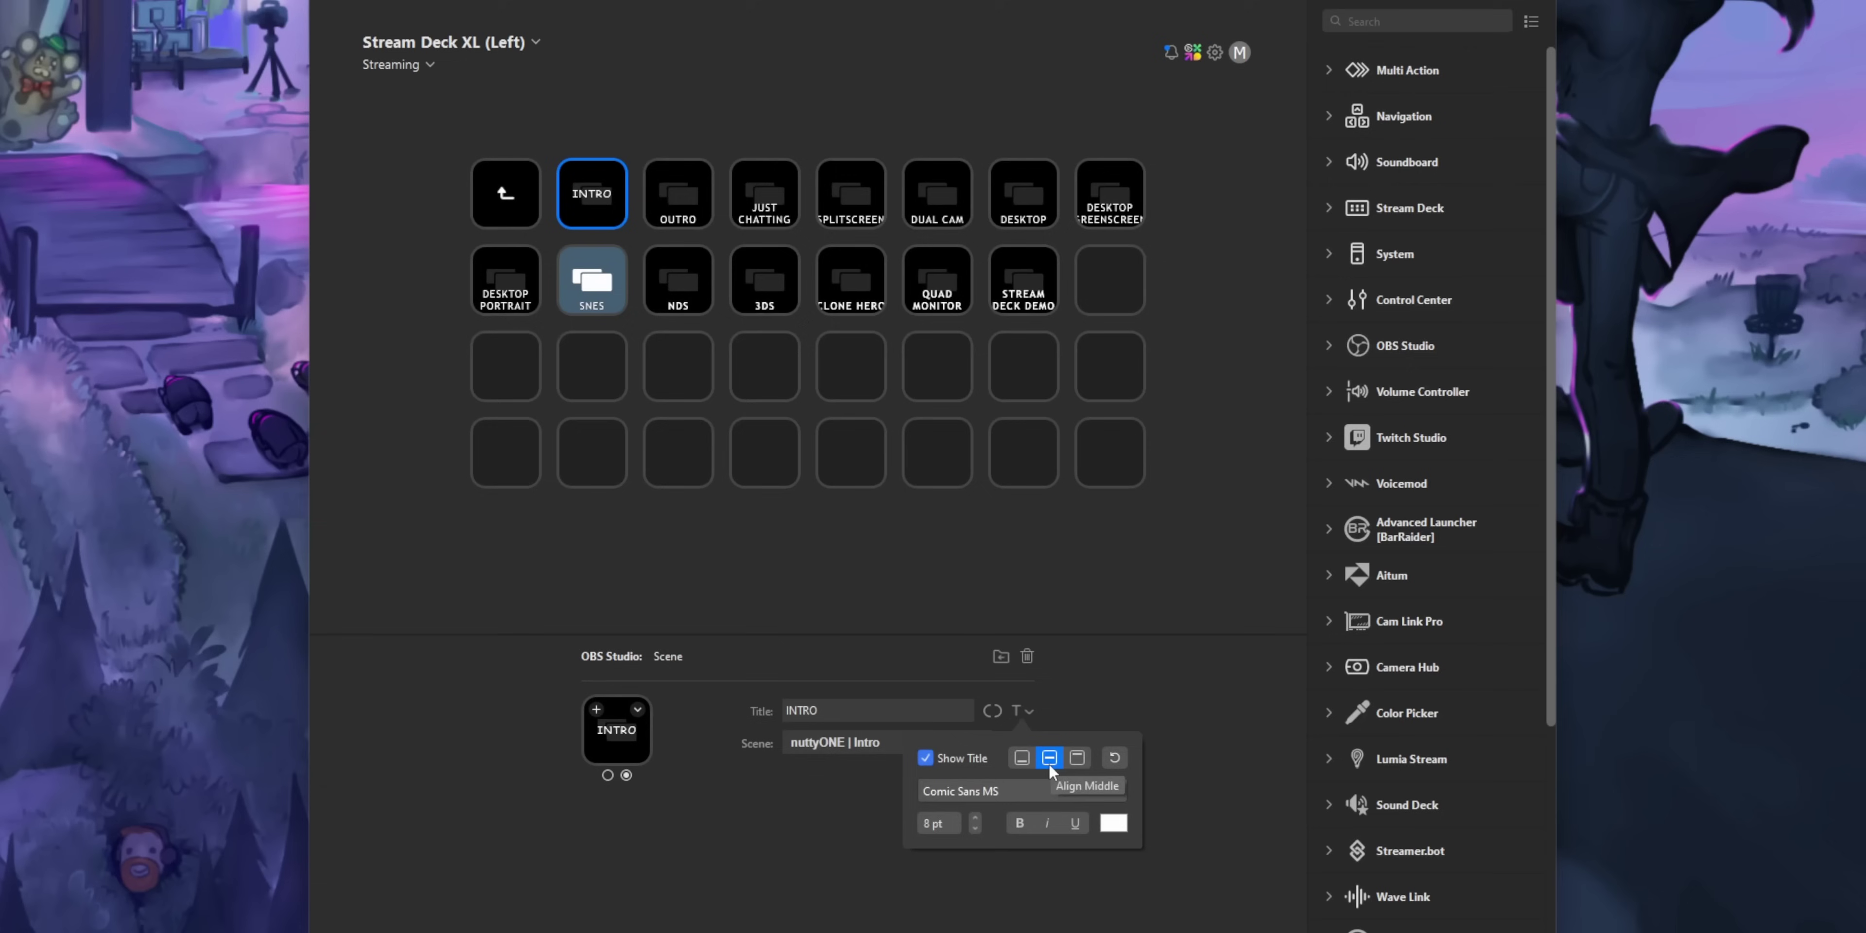
click(678, 193)
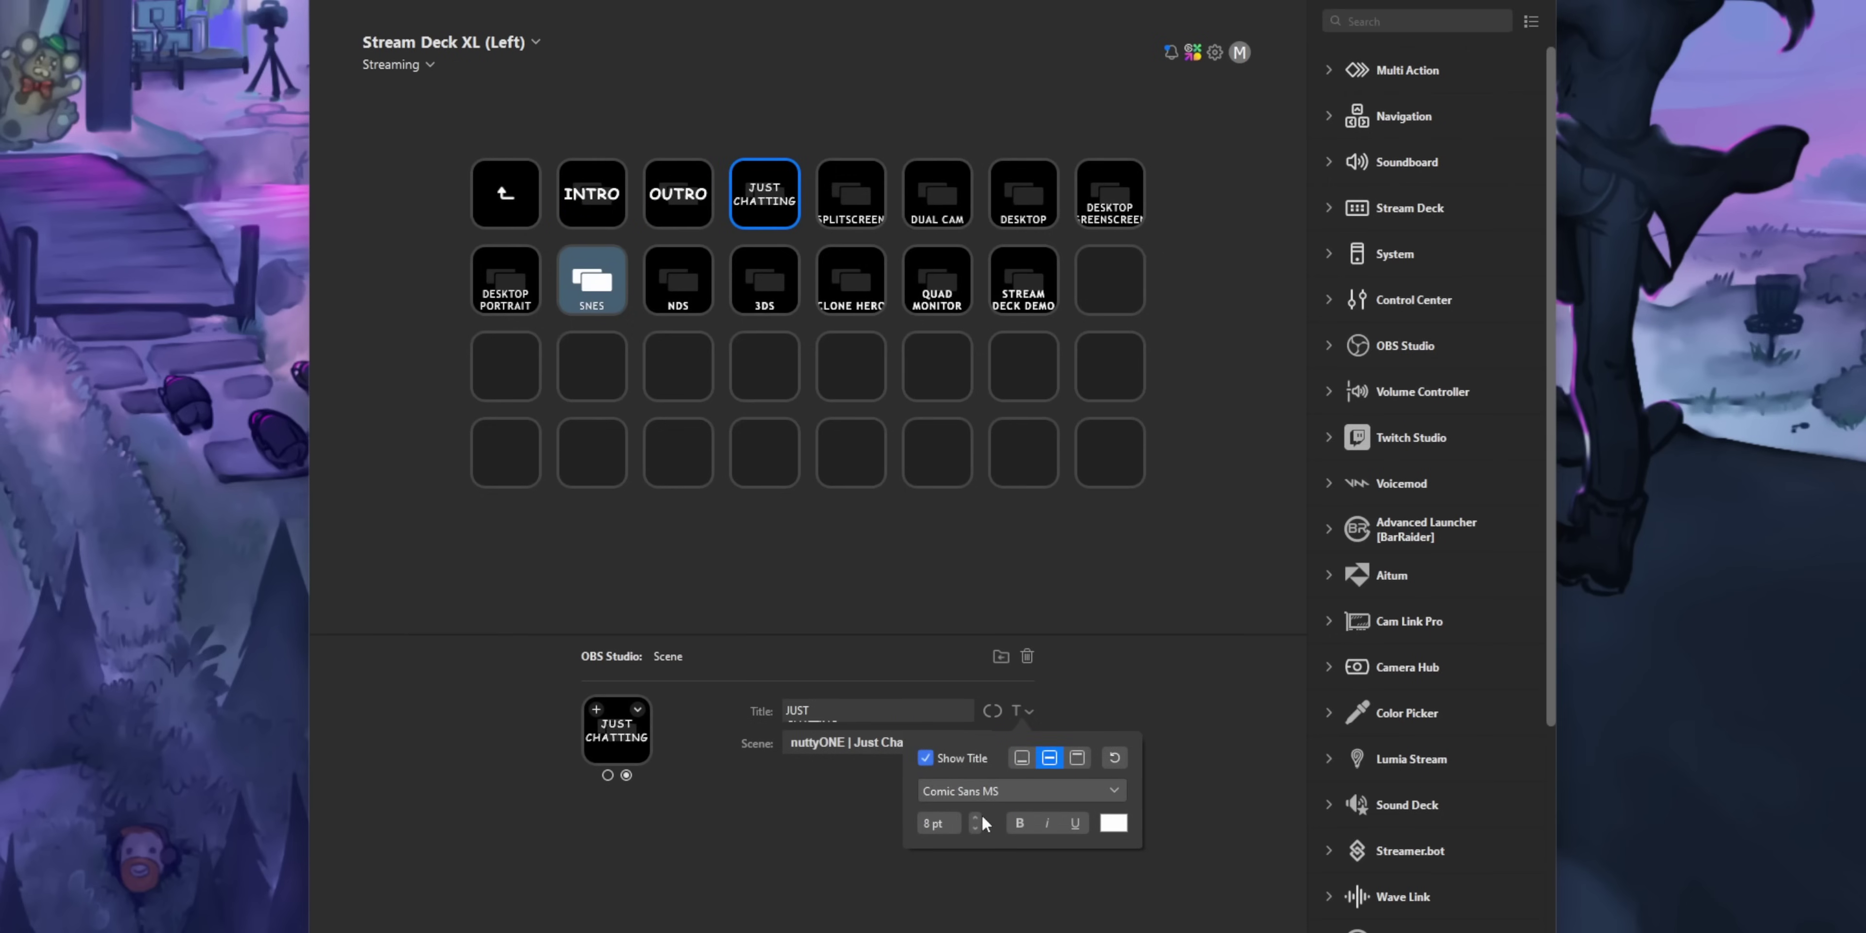
key(Right)
click(1046, 760)
key(Right)
key(Right)
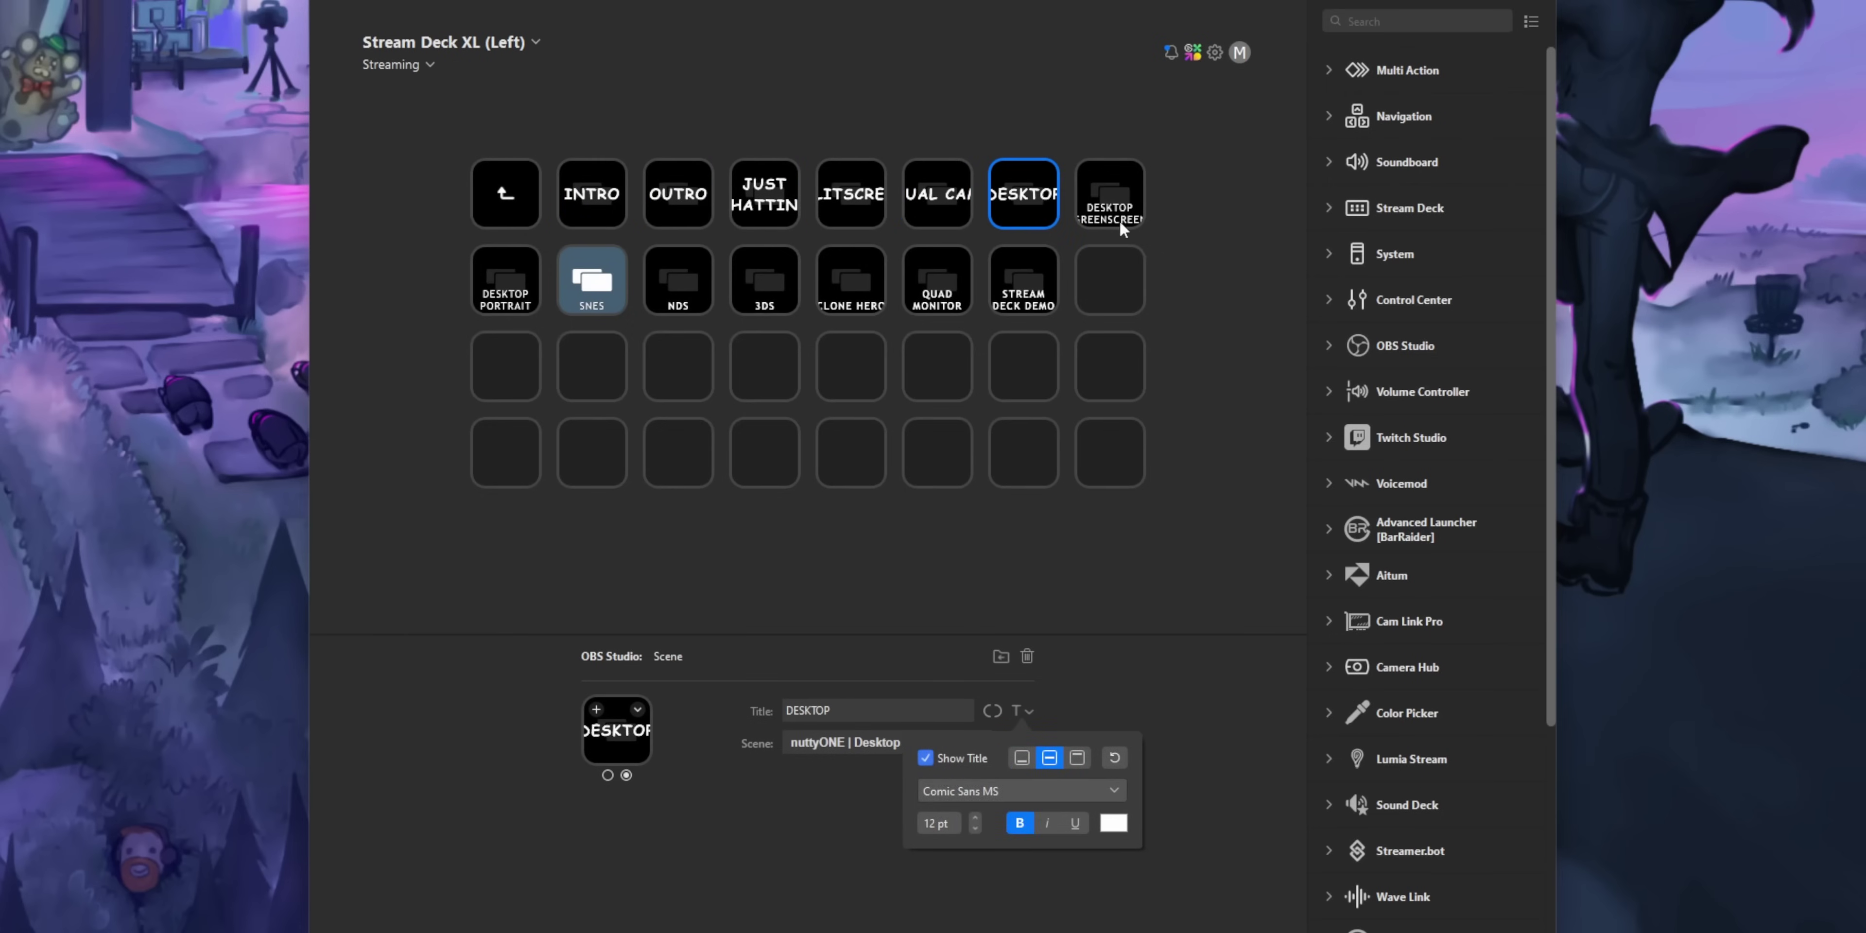
click(1016, 824)
key(Right)
key(Right)
key(Right)
key(Right)
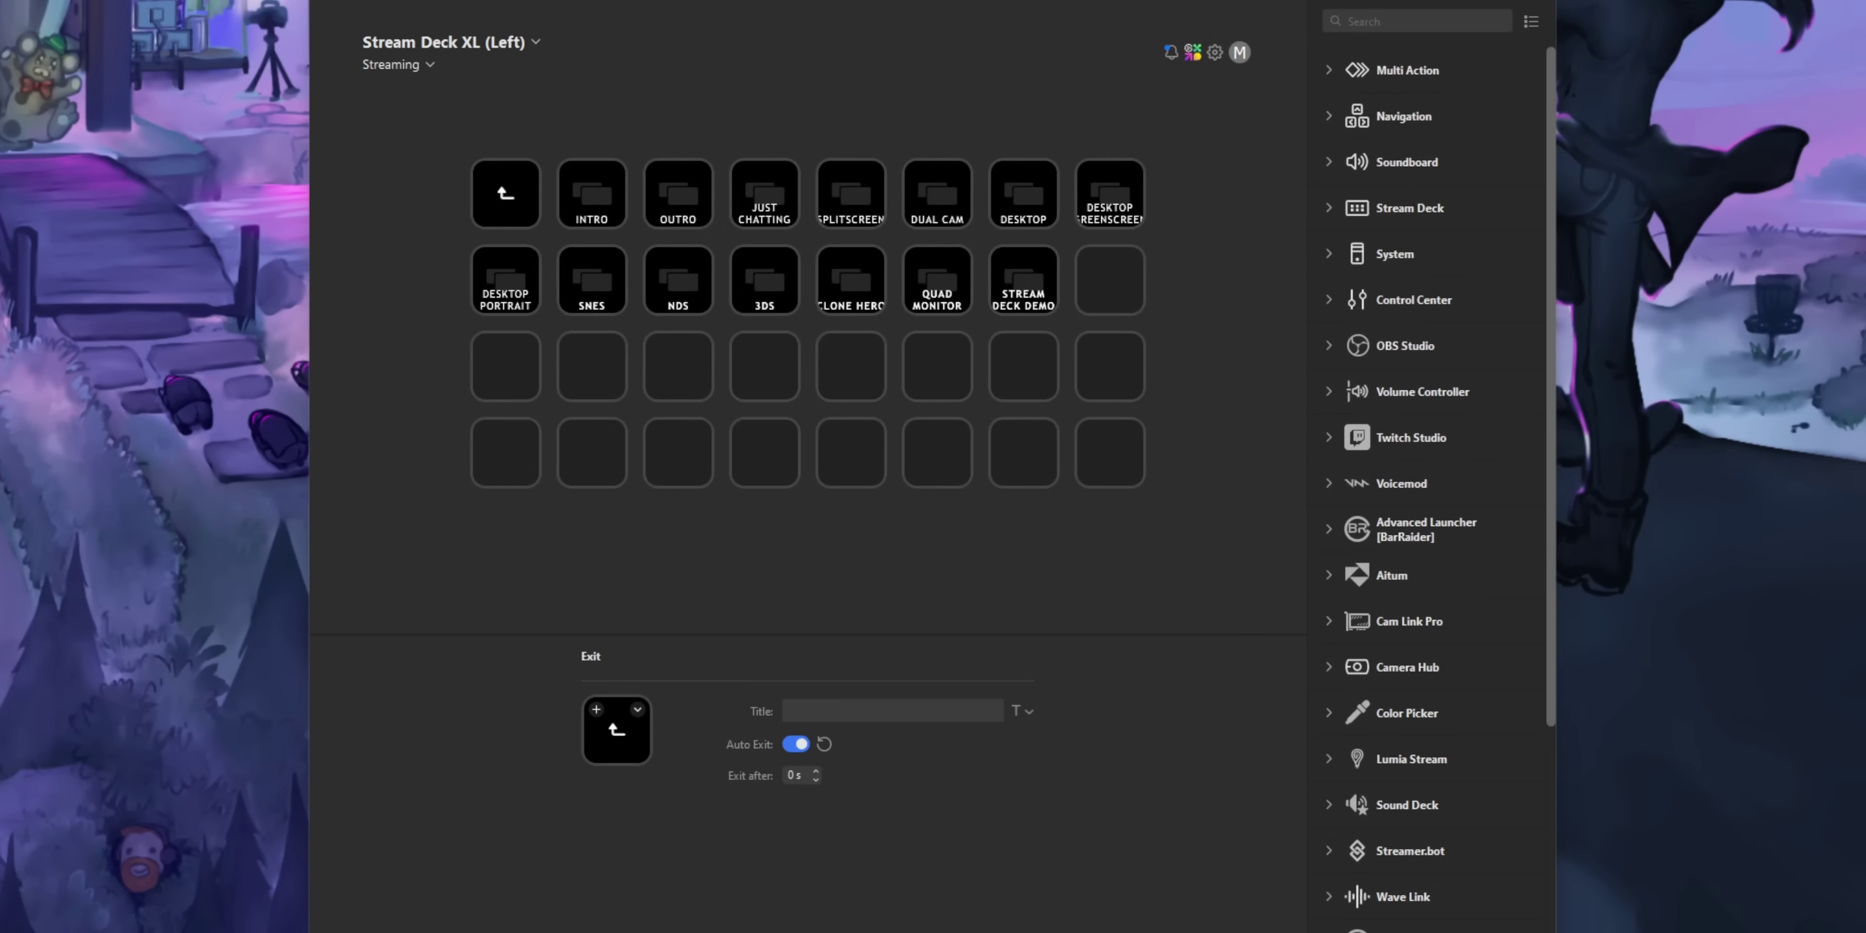
- Set the global key title style in Preferences to bold, vertically centred 12 pt Comic Sans MS
click(1215, 53)
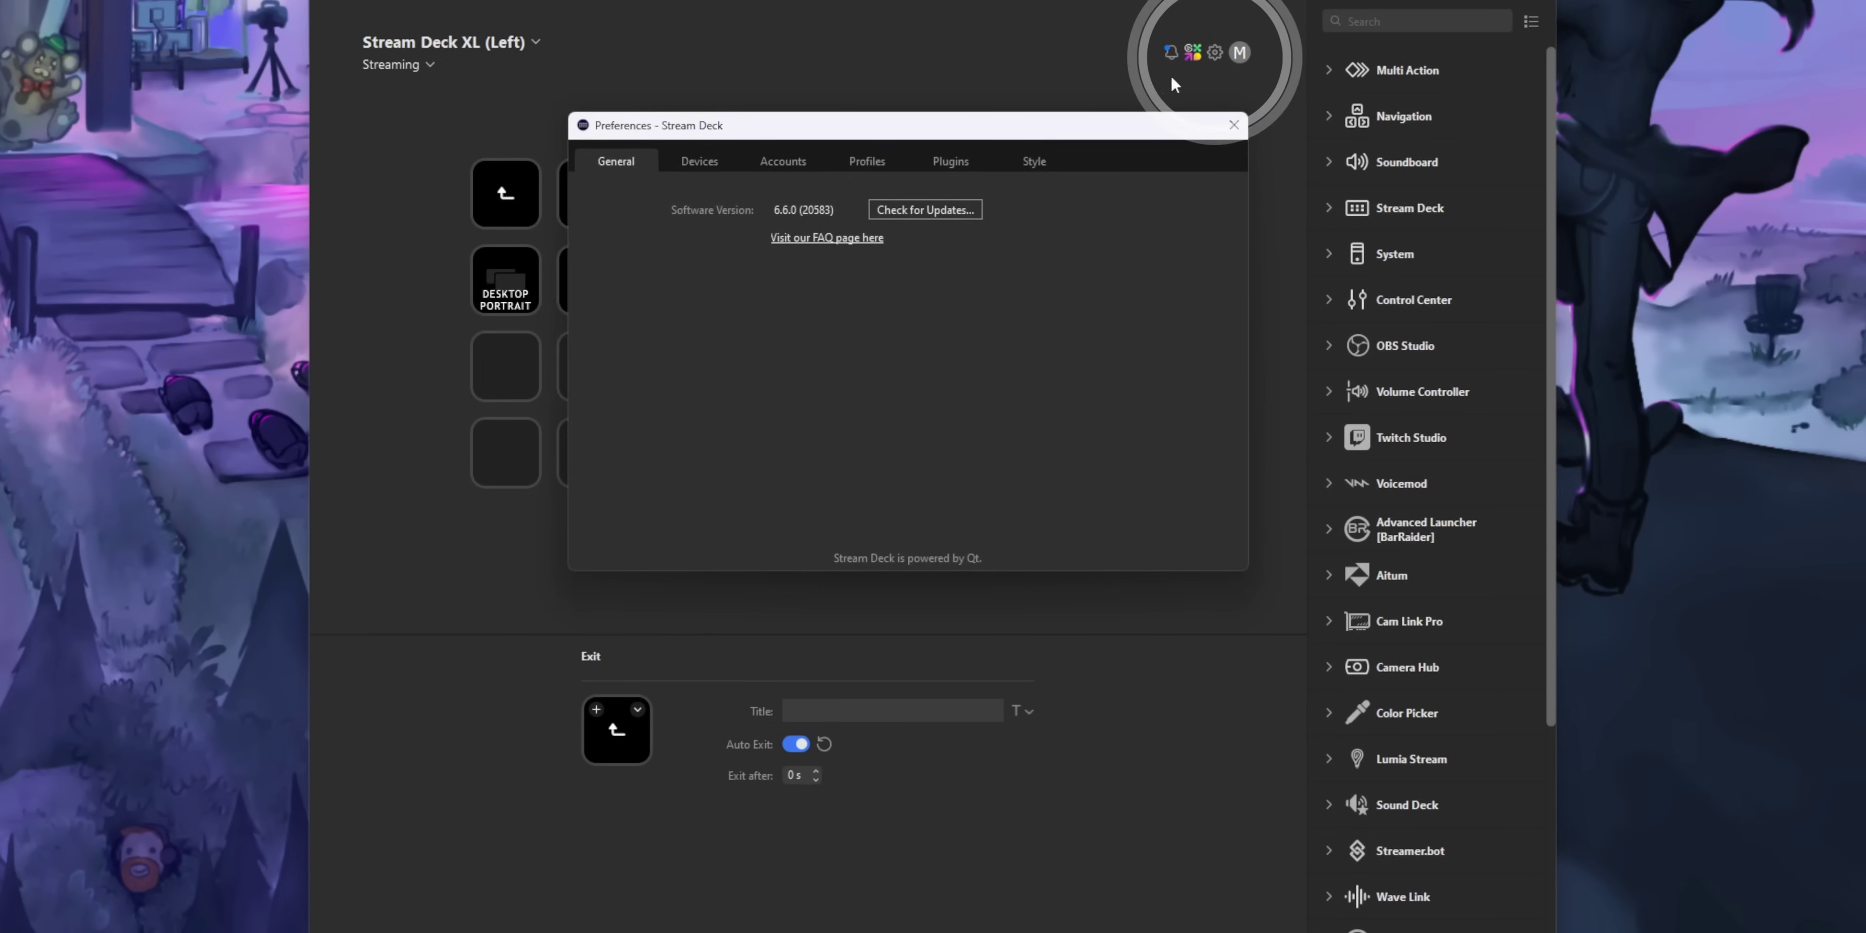
click(1061, 160)
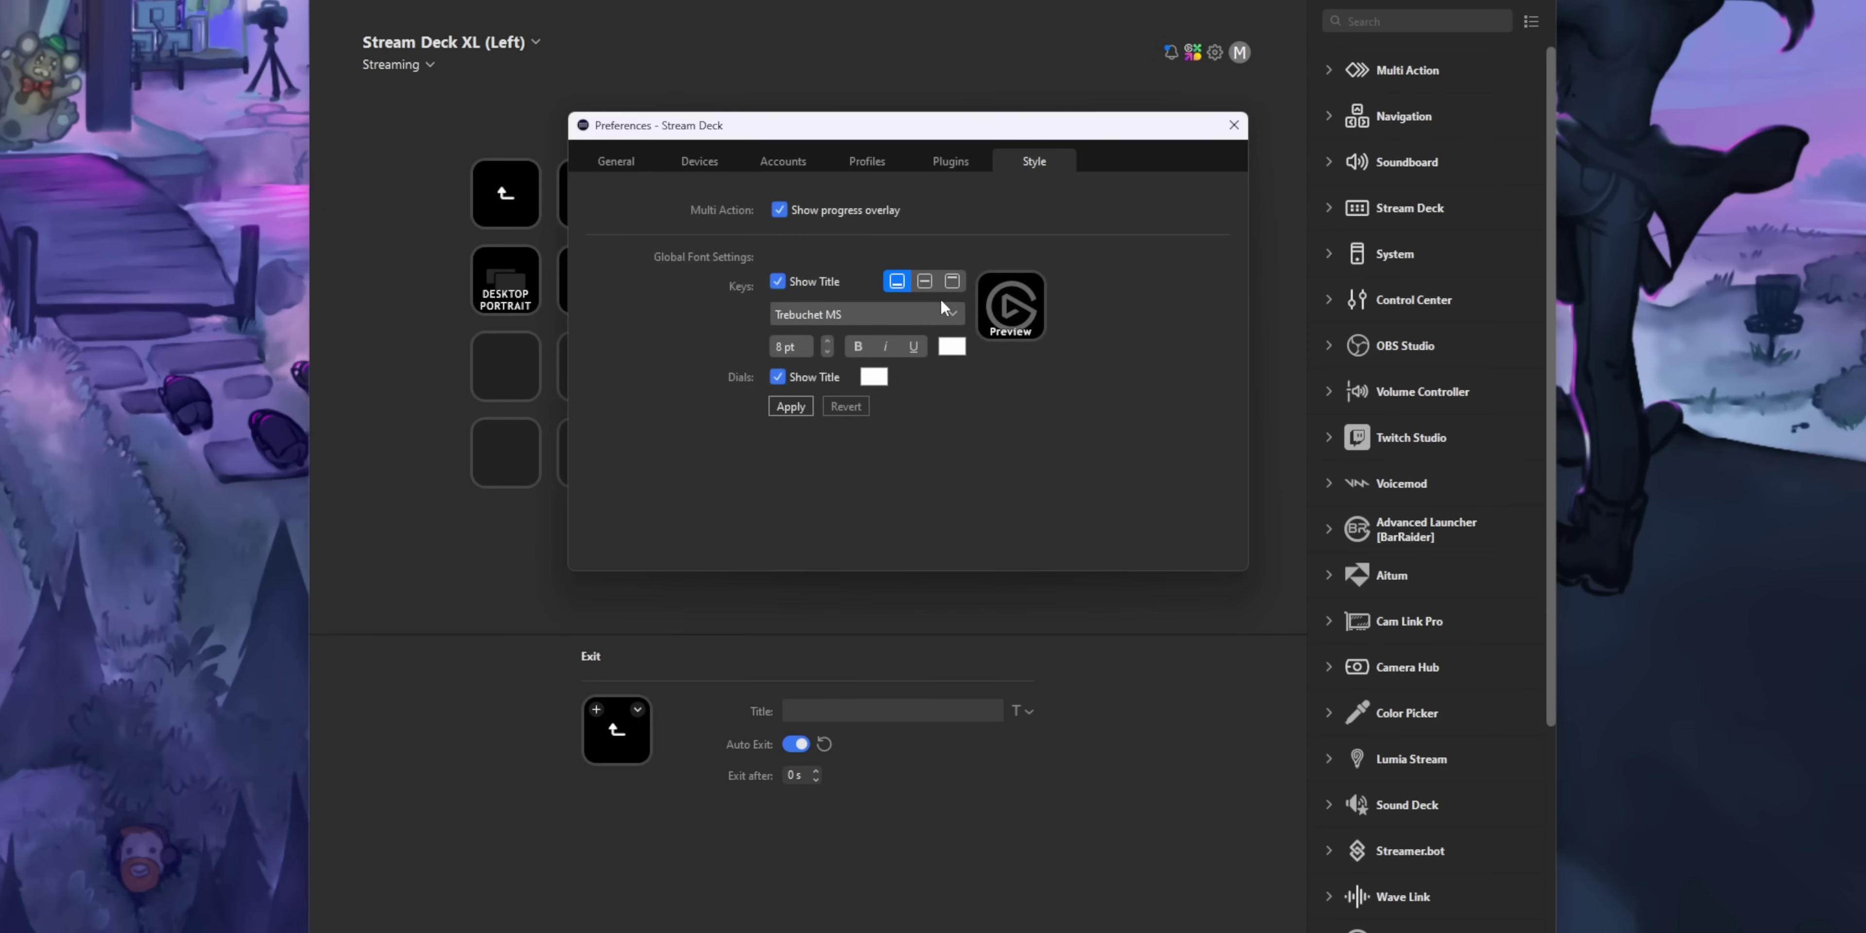
click(932, 313)
click(913, 403)
click(828, 340)
click(828, 340)
click(829, 339)
click(858, 346)
click(922, 282)
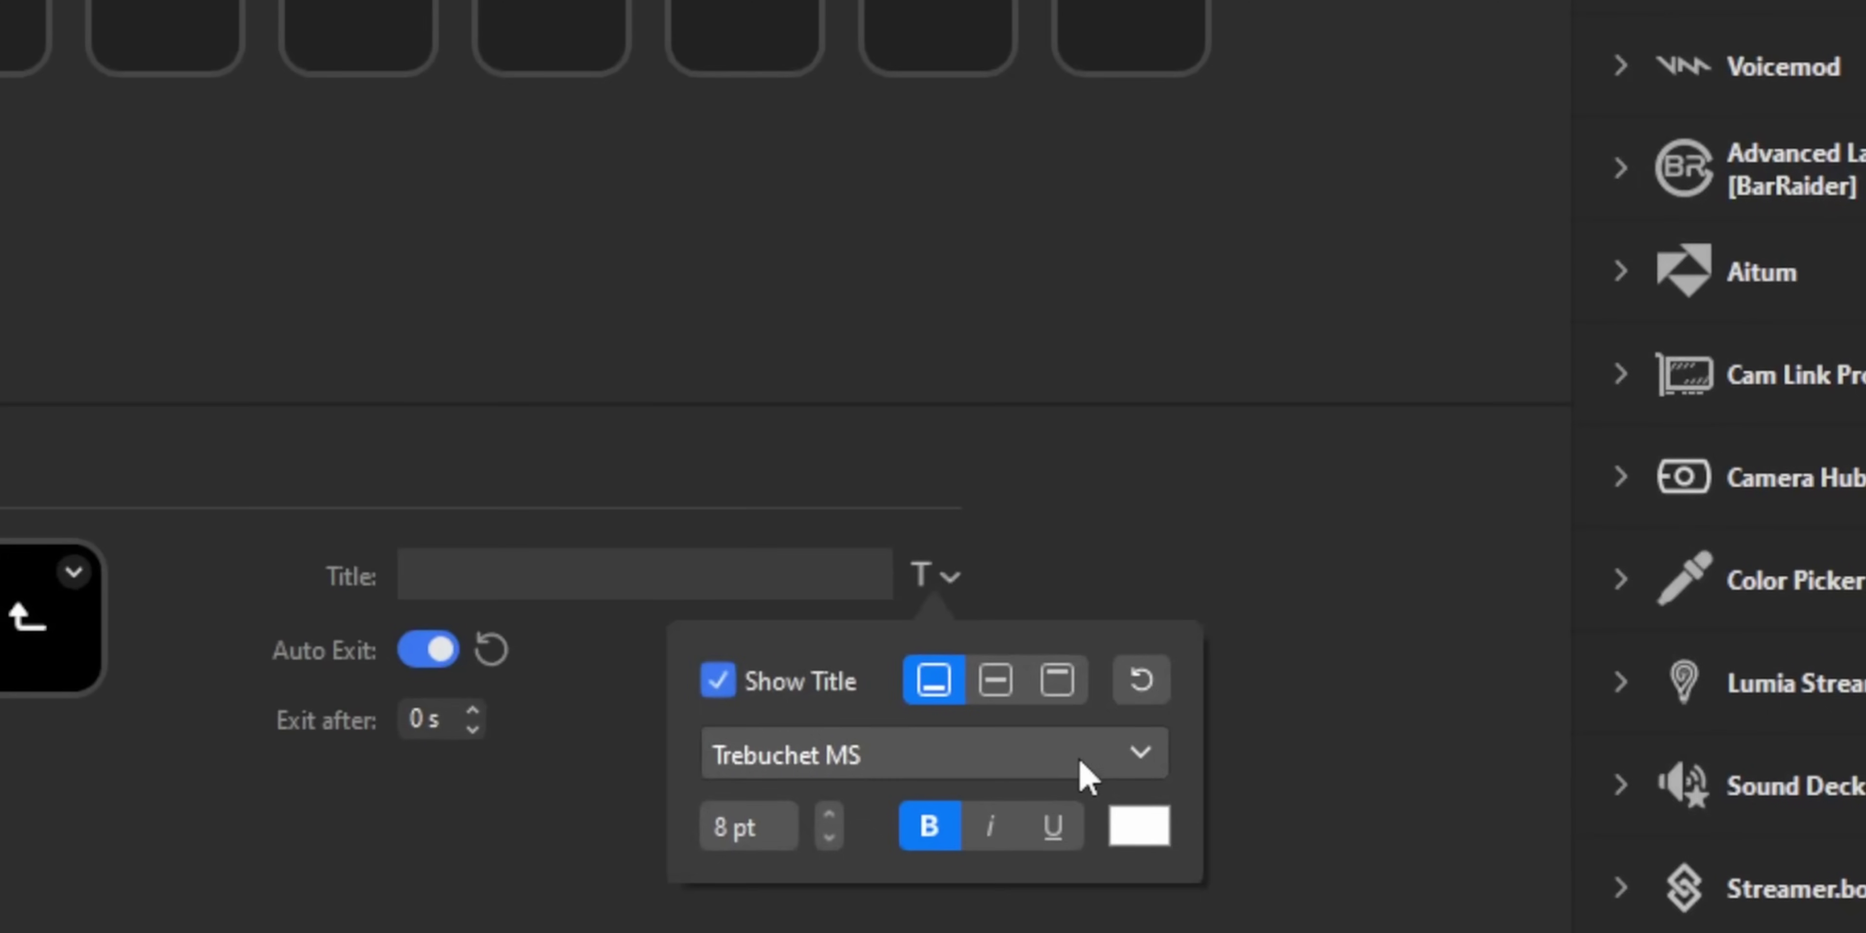
click(1087, 800)
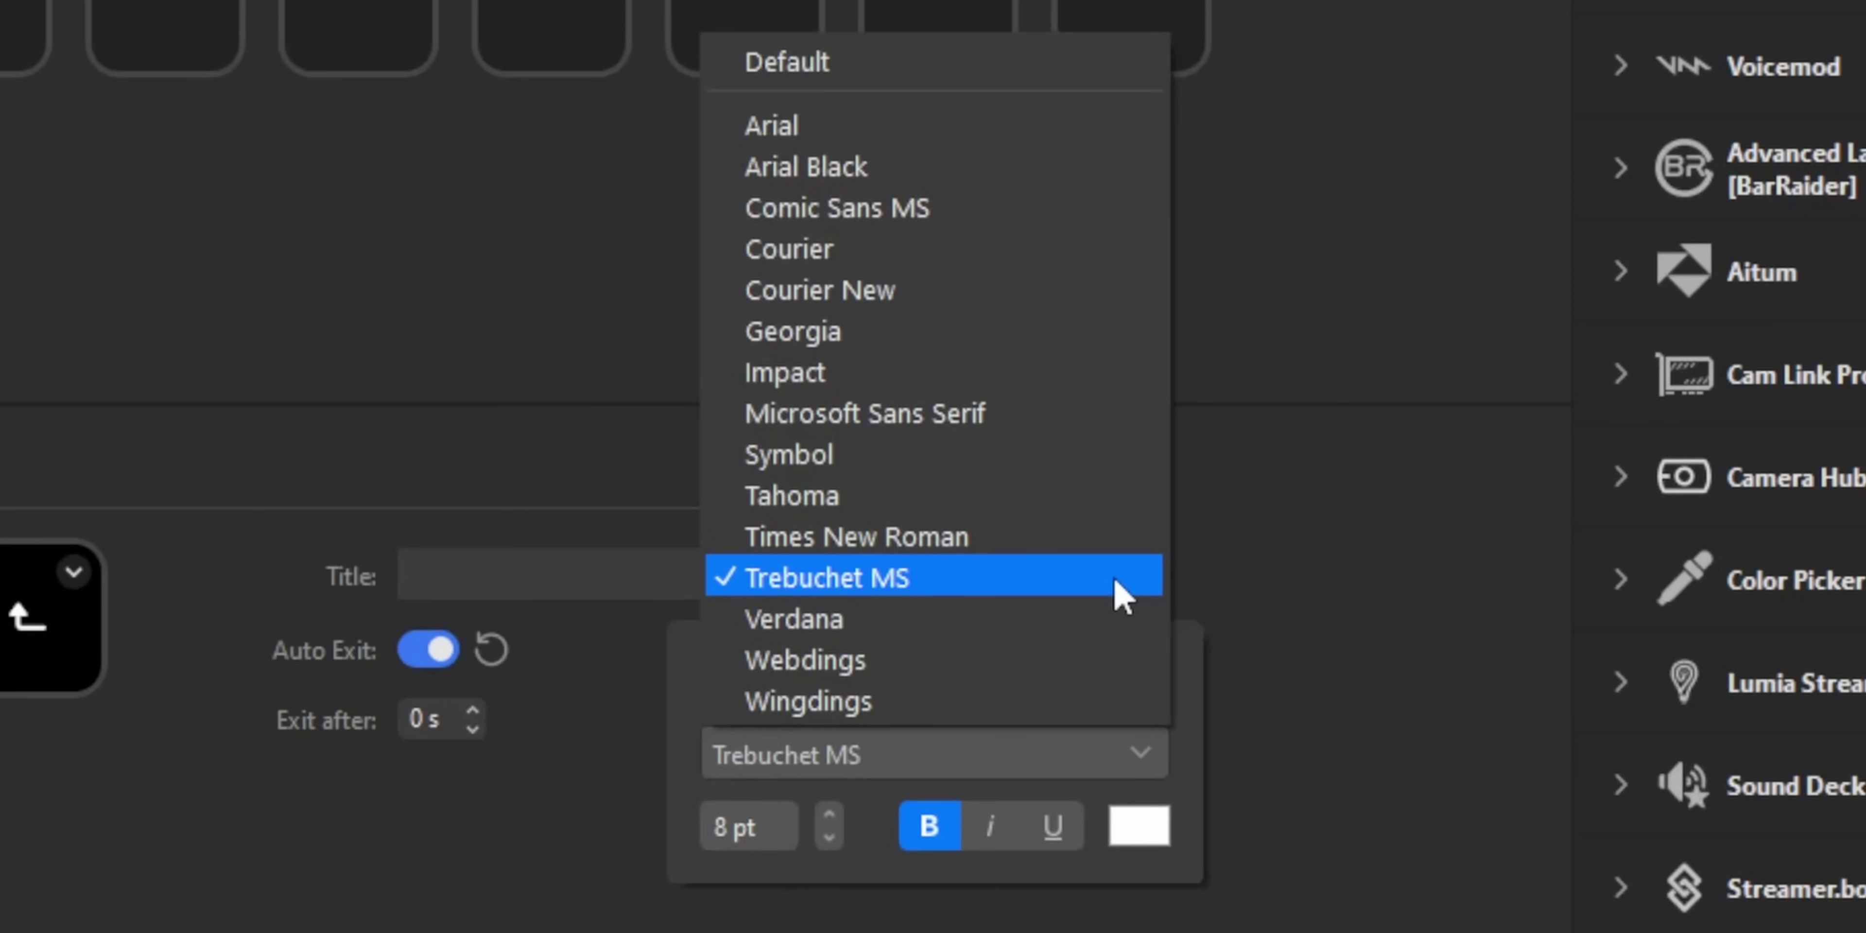
- Confirm Trebuchet MS as the Exit key's title font, closing the font list
click(1116, 582)
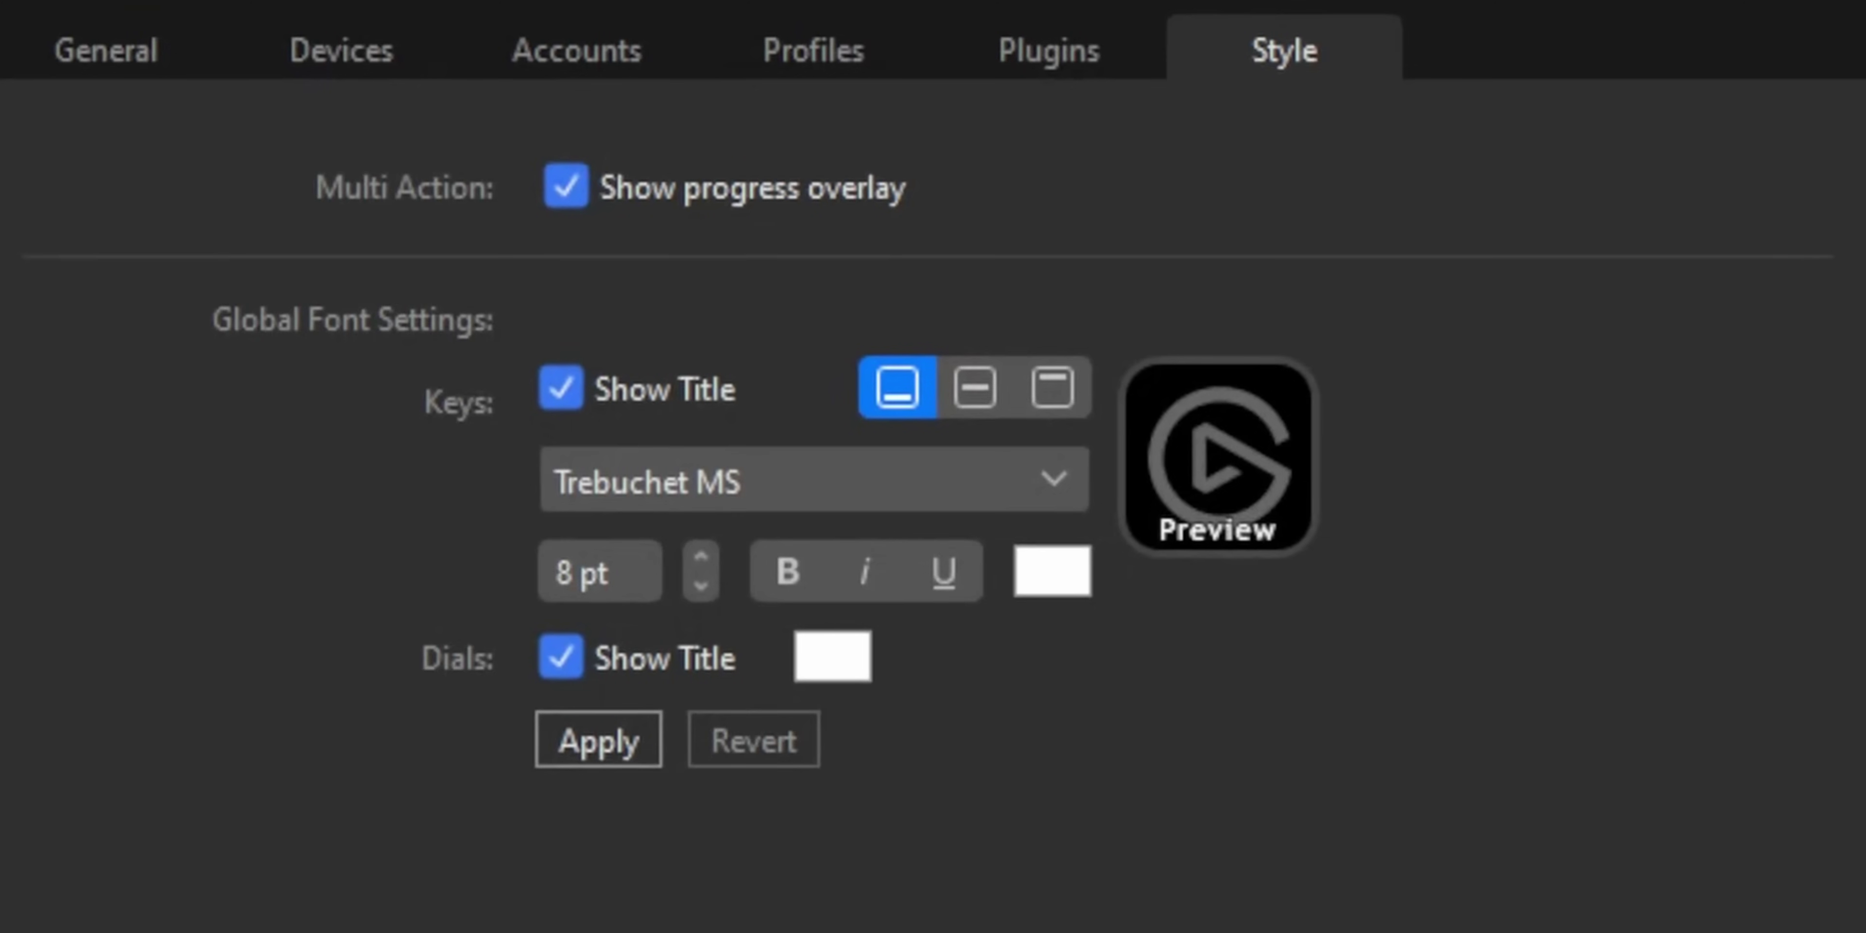